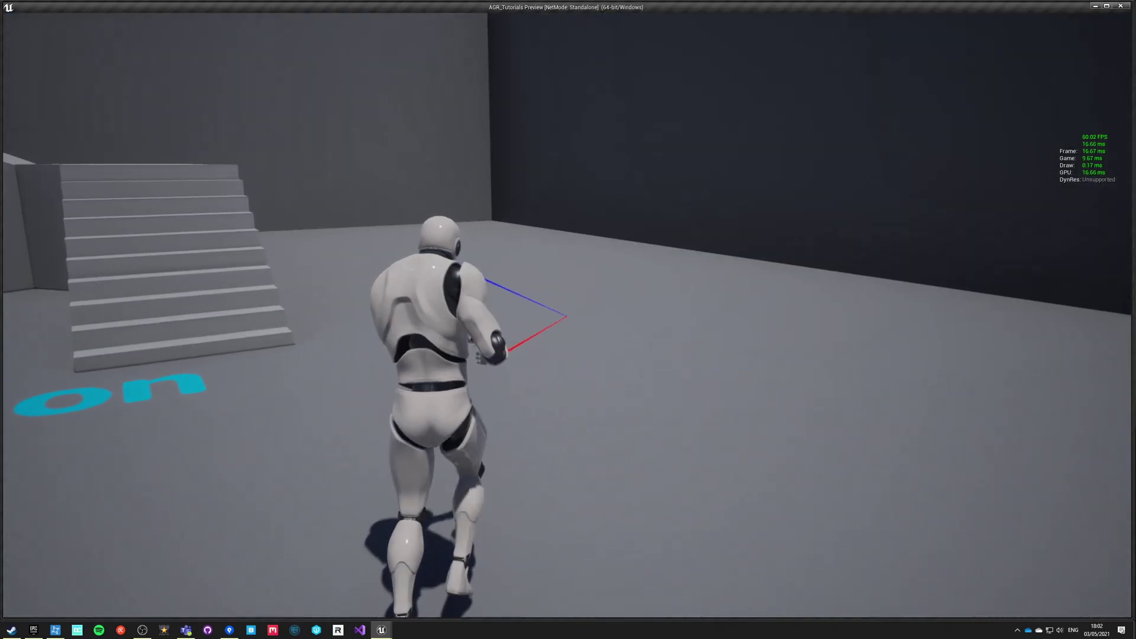
Run the character around the level in several directions to check its aim and turning animations
{"action": "key", "text": "s"}
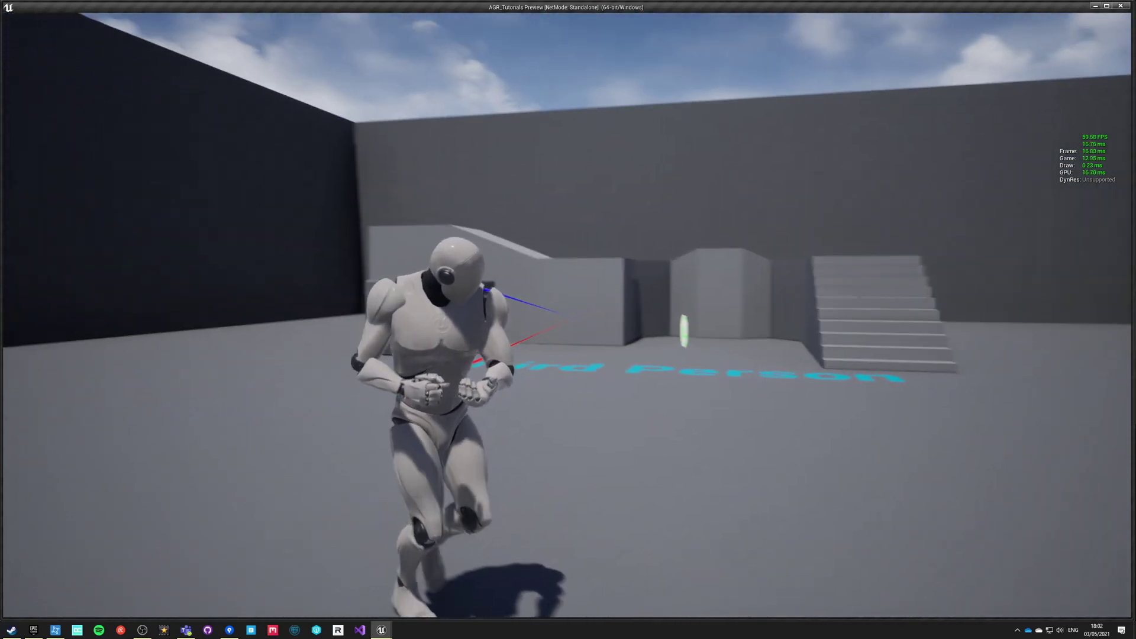
{"action": "key", "text": "d"}
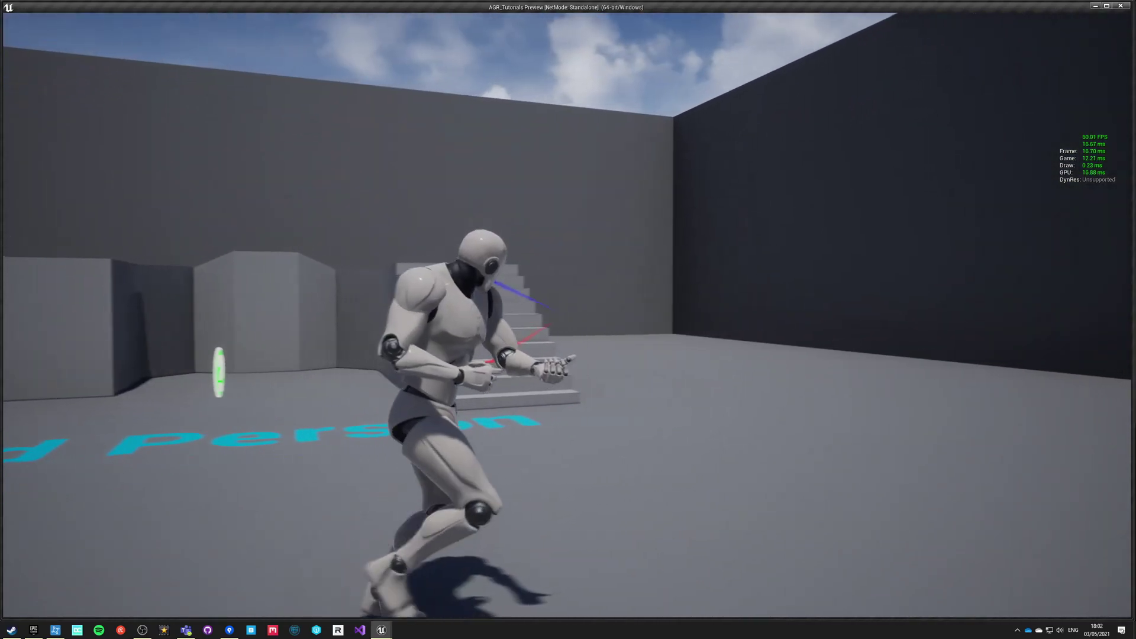
{"action": "key", "text": "w"}
{"action": "key", "text": "a"}
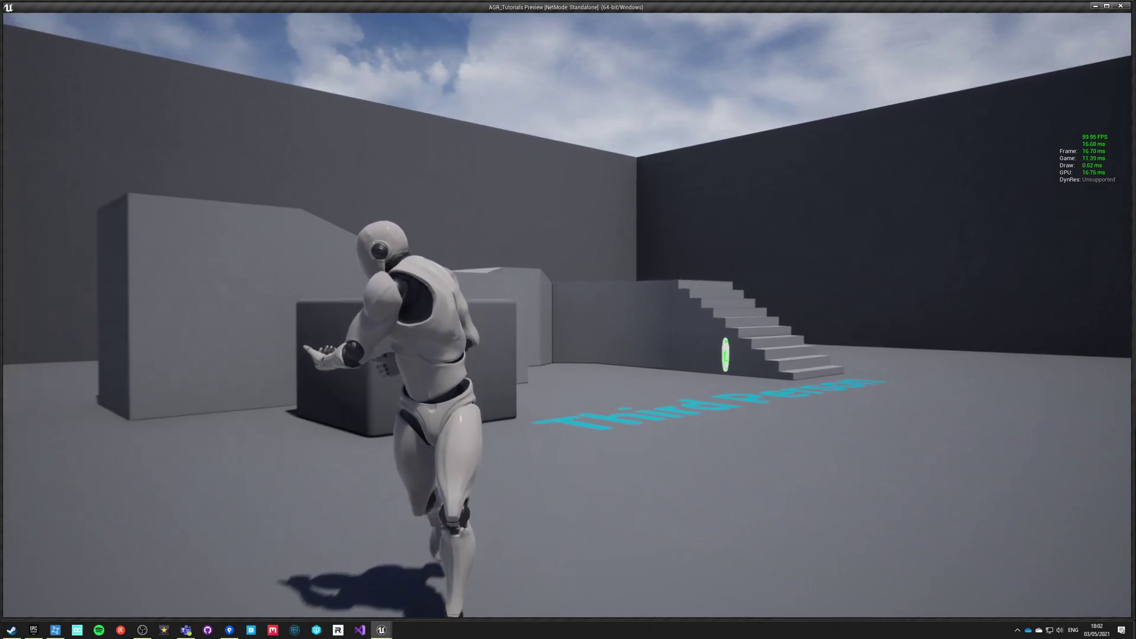
{"action": "key", "text": "d"}
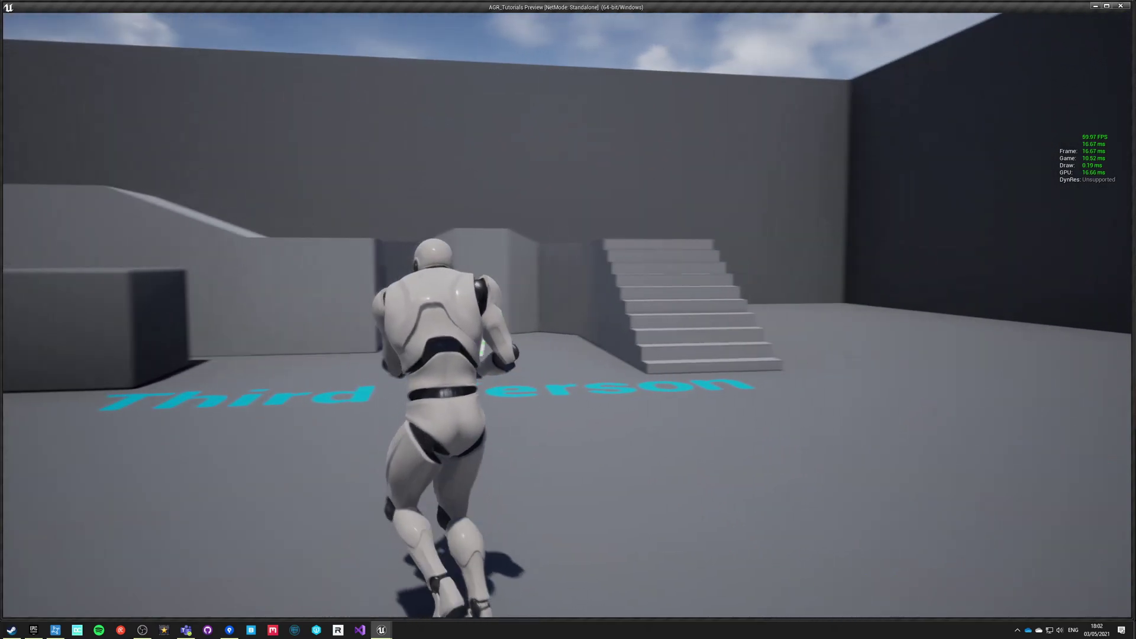
{"action": "key", "text": "s"}
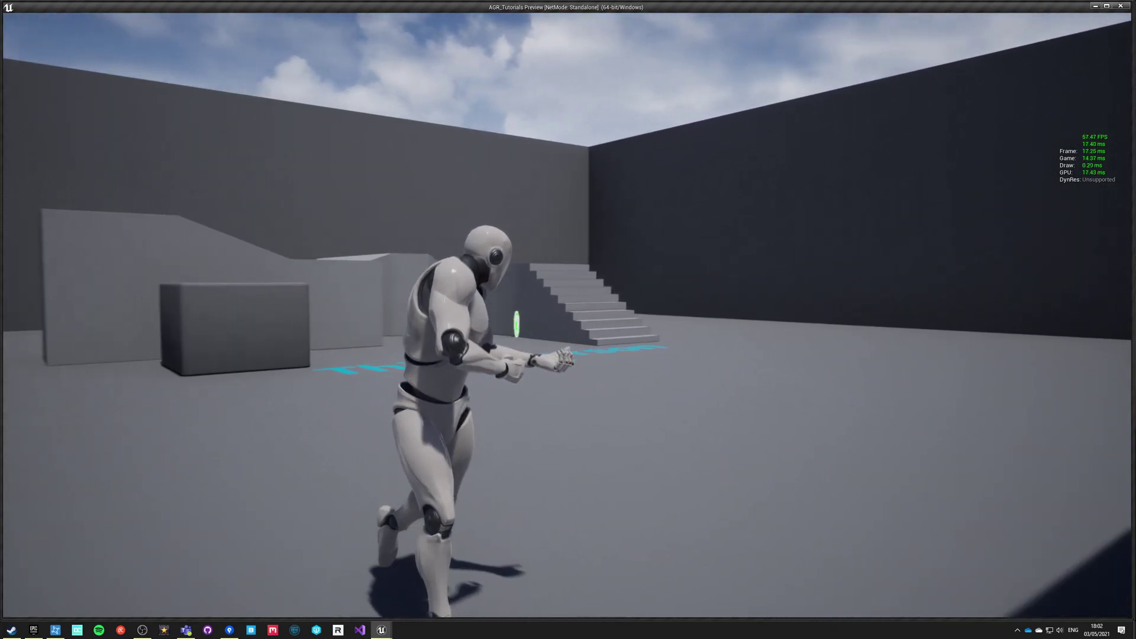
{"action": "key", "text": "w"}
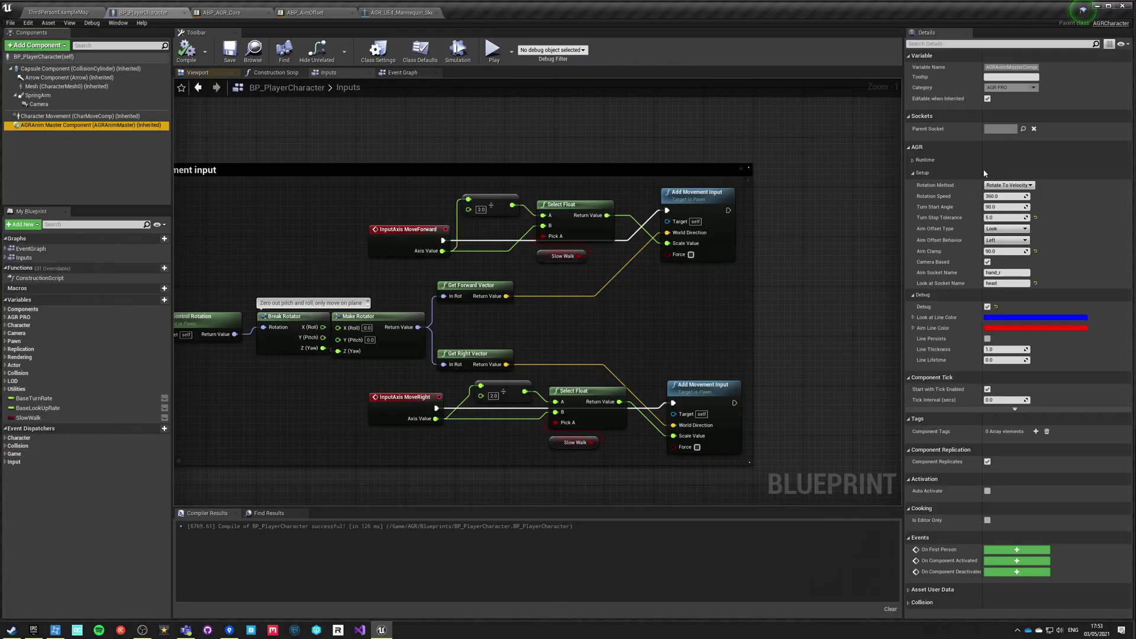
Set the AGRAnim Master Component's Rotation Method to Desired At Angle and compile the player character blueprint
{"action": "left_click", "coordinate": [1003, 186]}
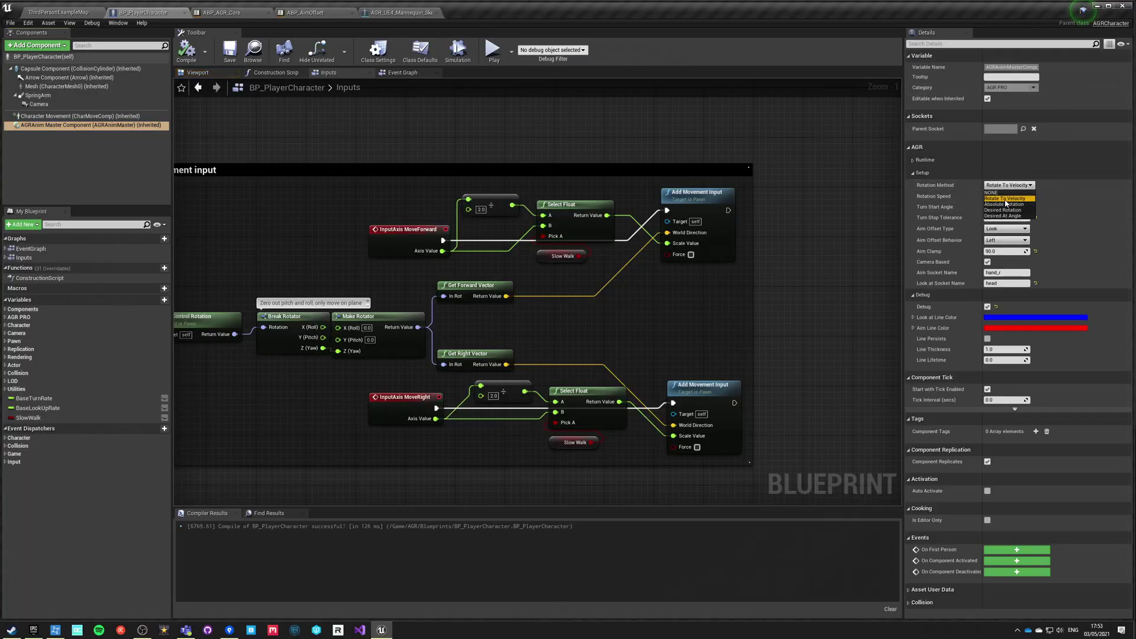
{"action": "left_click", "coordinate": [1004, 216]}
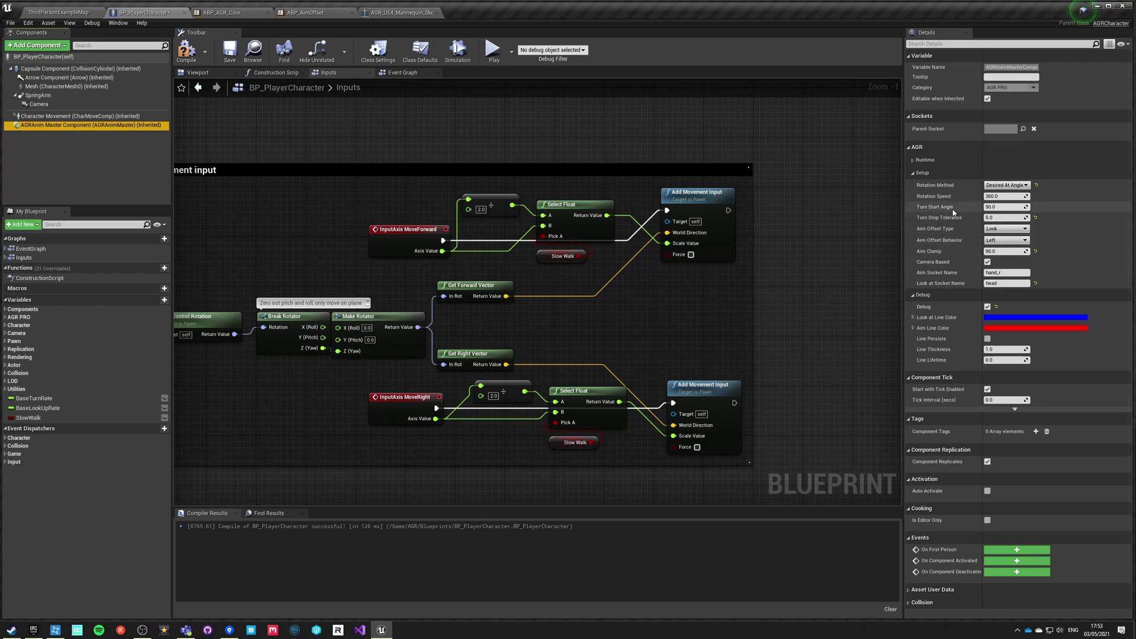
{"action": "left_click", "coordinate": [186, 52]}
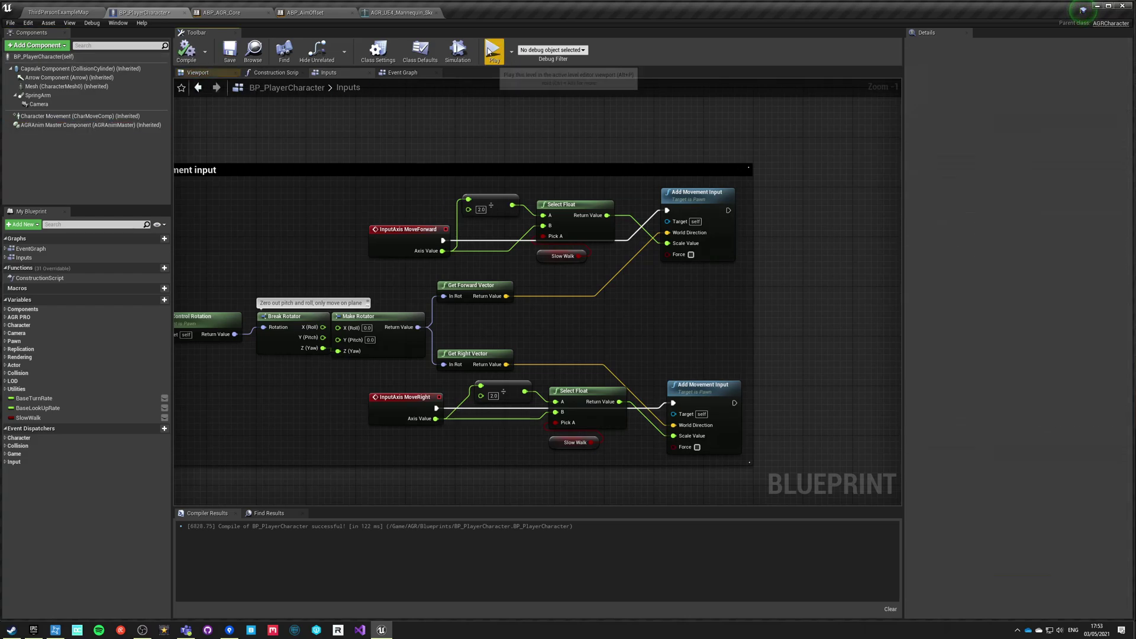
Play-test the level twice to check how the character turns and aims, ending each preview
{"action": "left_click", "coordinate": [493, 50]}
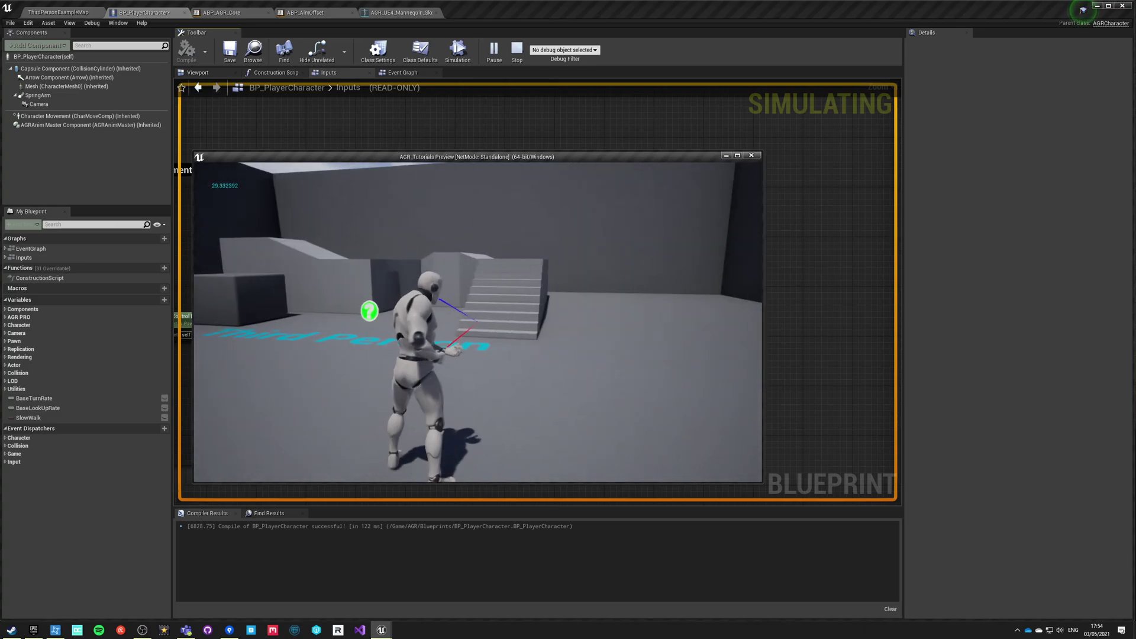
{"action": "key", "text": "Escape"}
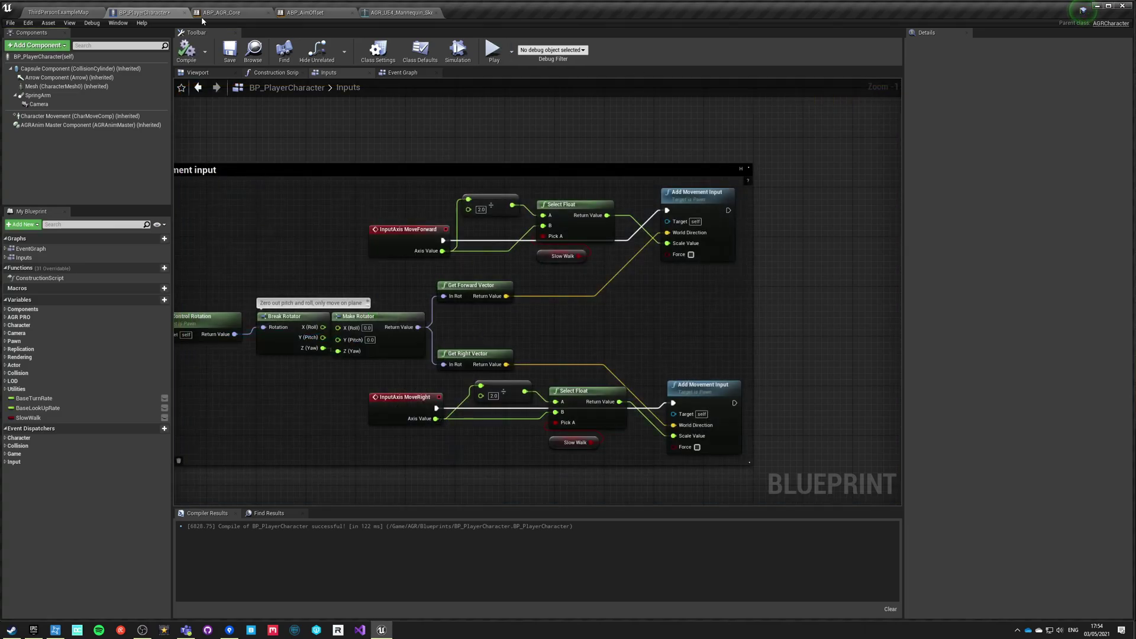
{"action": "left_click", "coordinate": [494, 49]}
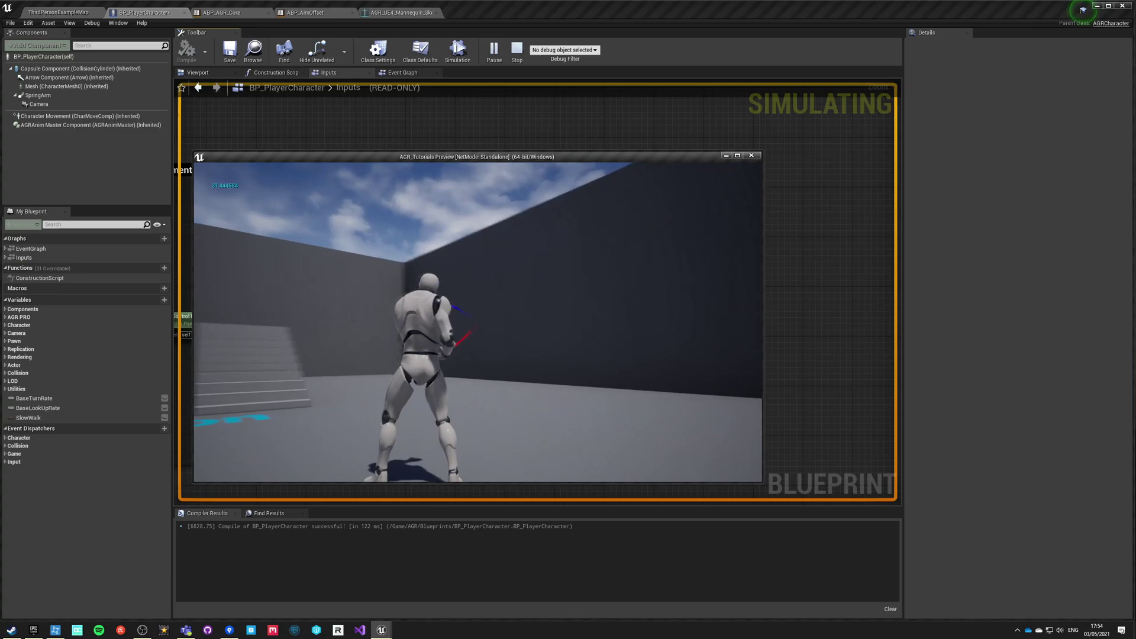
{"action": "key", "text": "Escape"}
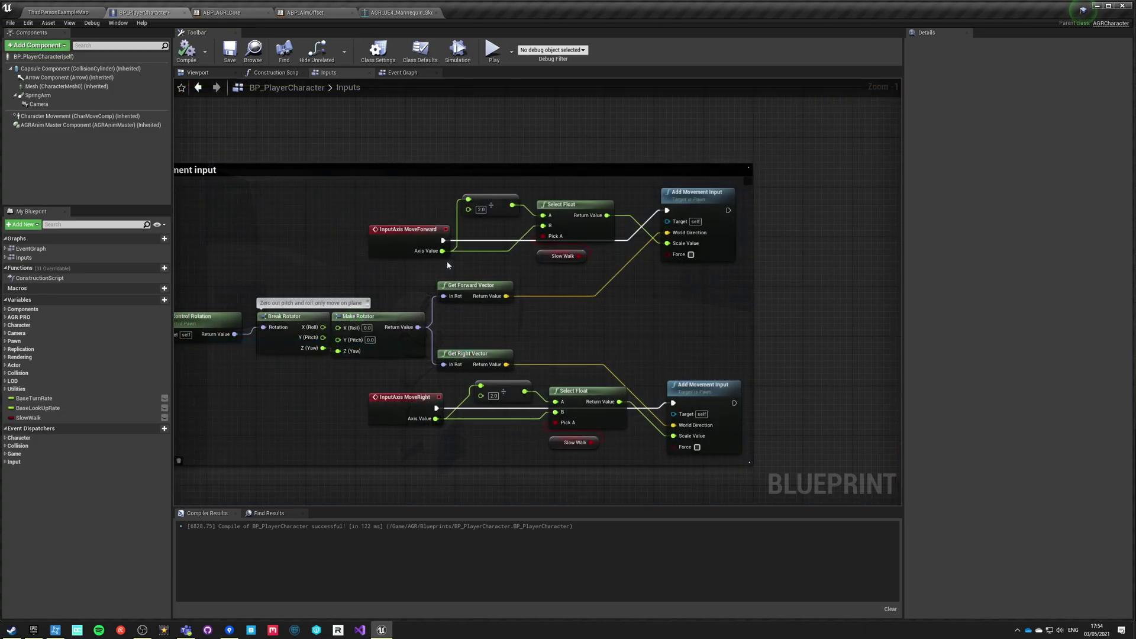
Open the class defaults of ABP_AGR_Core and expand the AGR Setup settings
{"action": "left_click", "coordinate": [228, 13]}
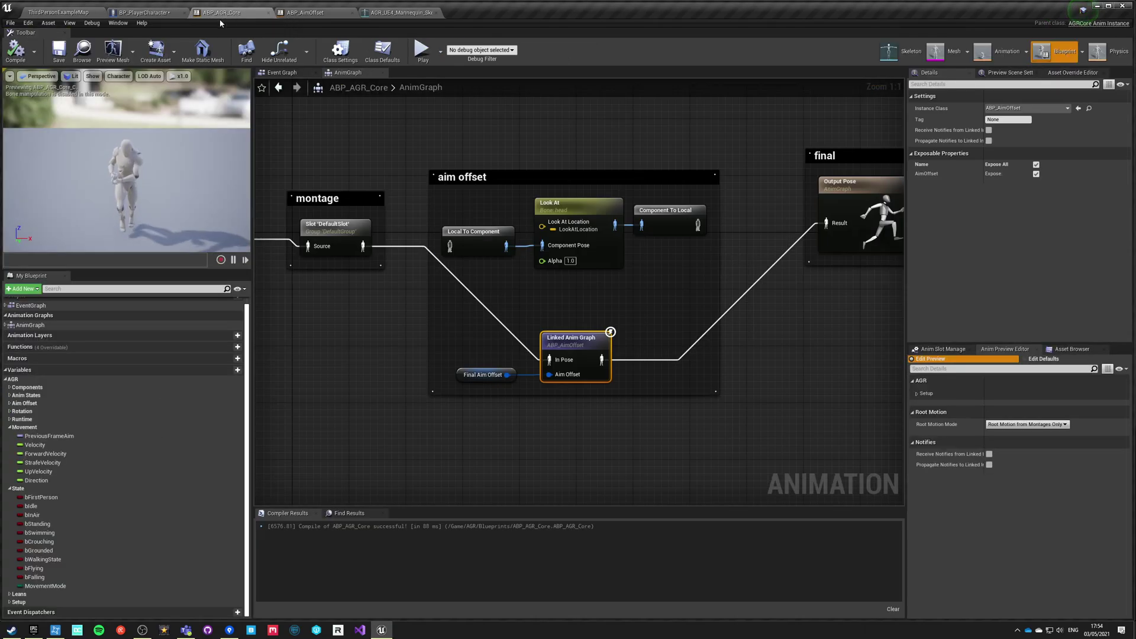
{"action": "left_click", "coordinate": [721, 449]}
{"action": "left_click", "coordinate": [383, 53]}
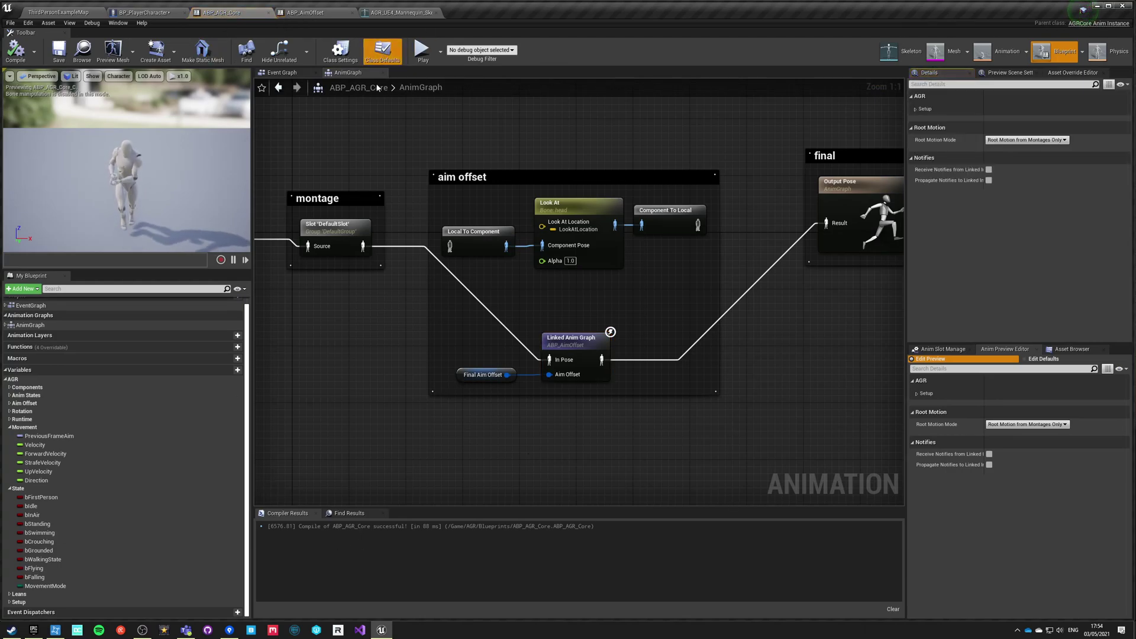
{"action": "left_click", "coordinate": [920, 109]}
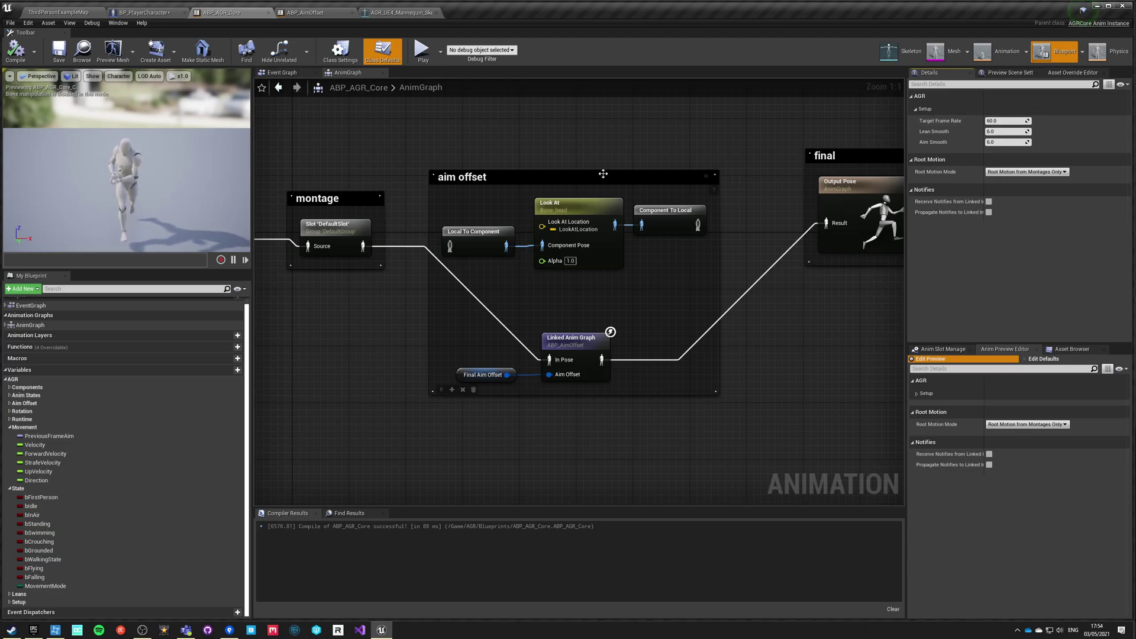
Play the level from BP_PlayerCharacter and display the frame rate with the console command stat fps
{"action": "left_click", "coordinate": [167, 13]}
{"action": "left_click", "coordinate": [495, 54]}
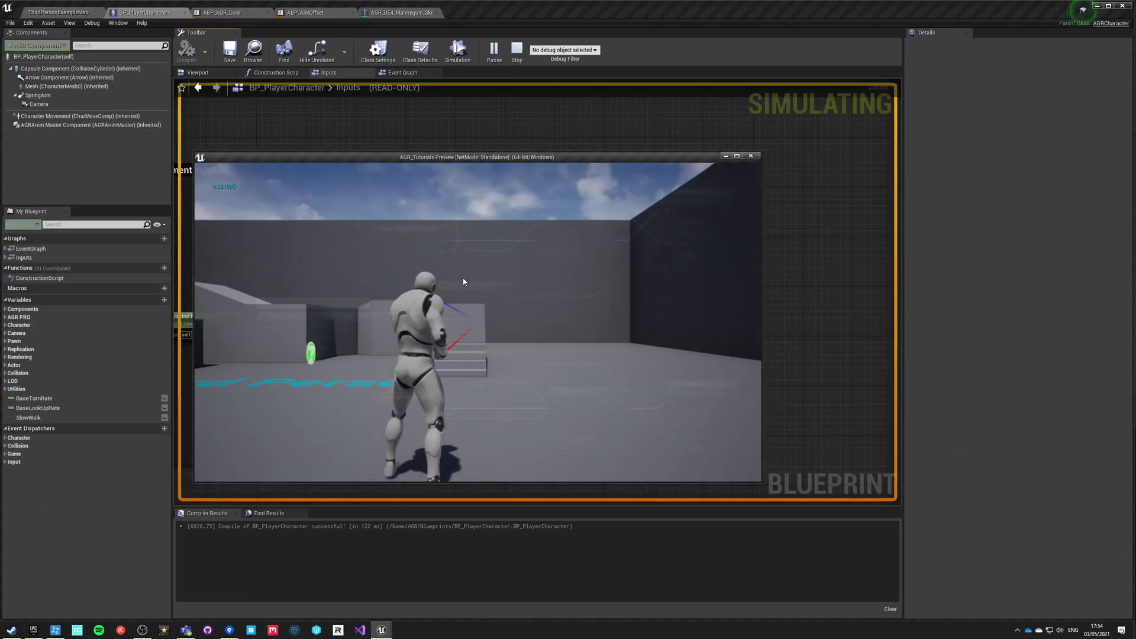
{"action": "type", "text": "show f"}
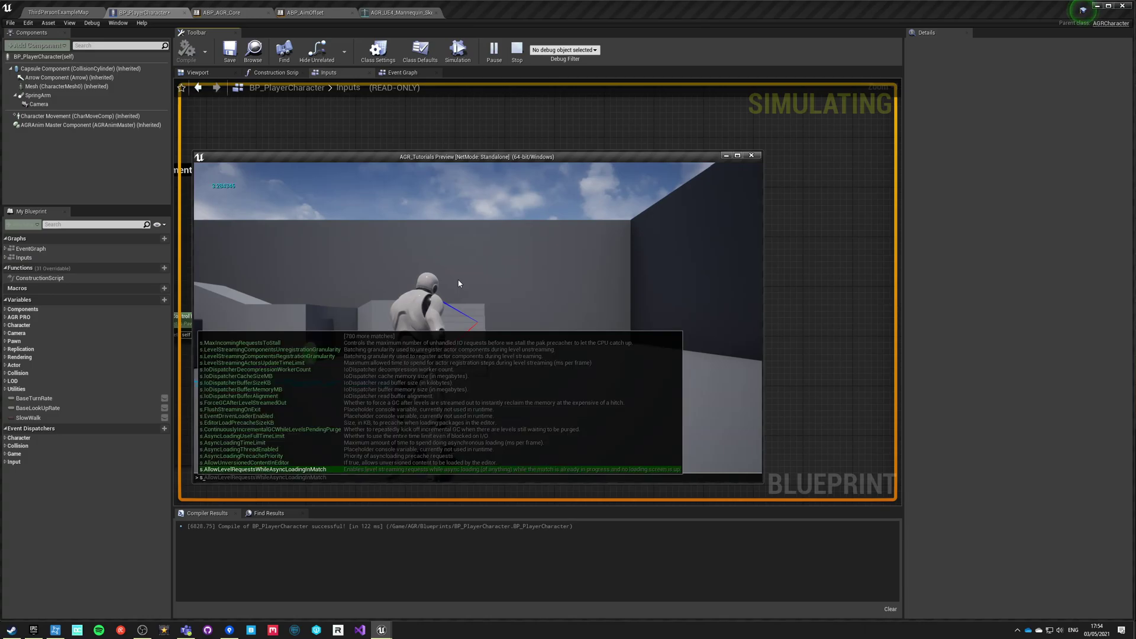
{"action": "key", "text": "BackSpace"}
{"action": "key", "text": "BackSpace"}
{"action": "key", "text": "BackSpace"}
{"action": "key", "text": "BackSpace"}
{"action": "key", "text": "BackSpace"}
{"action": "key", "text": "BackSpace"}
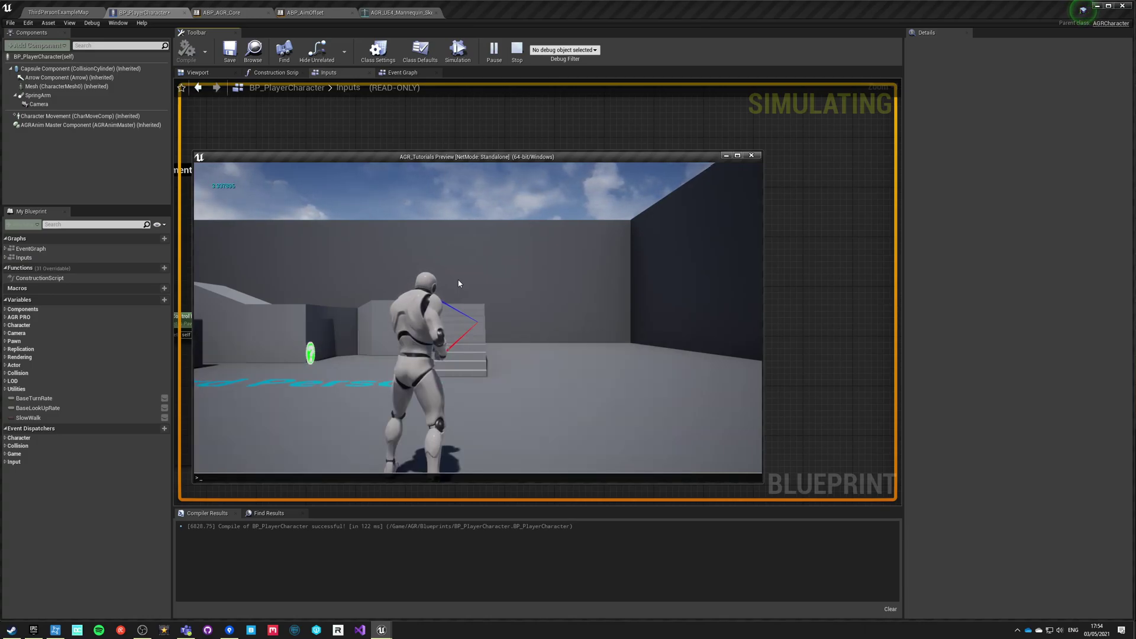
{"action": "type", "text": "stat fps"}
{"action": "key", "text": "Return"}
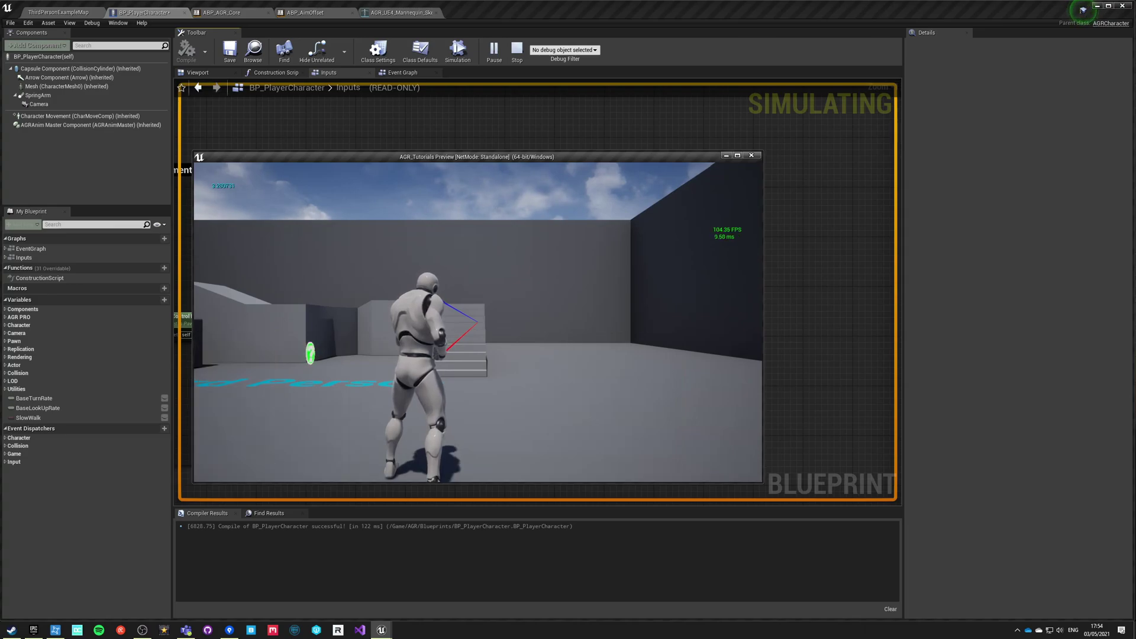
Cap the preview's frame rate with the console command t.MaxFPS 60
{"action": "key", "text": "grave"}
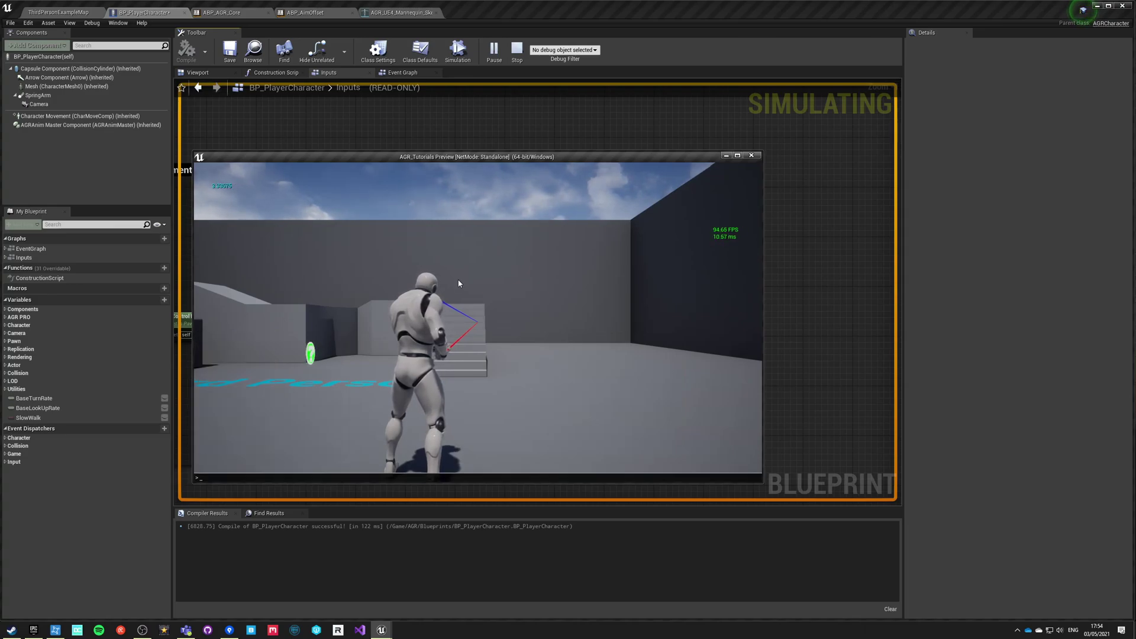
{"action": "type", "text": "r.max"}
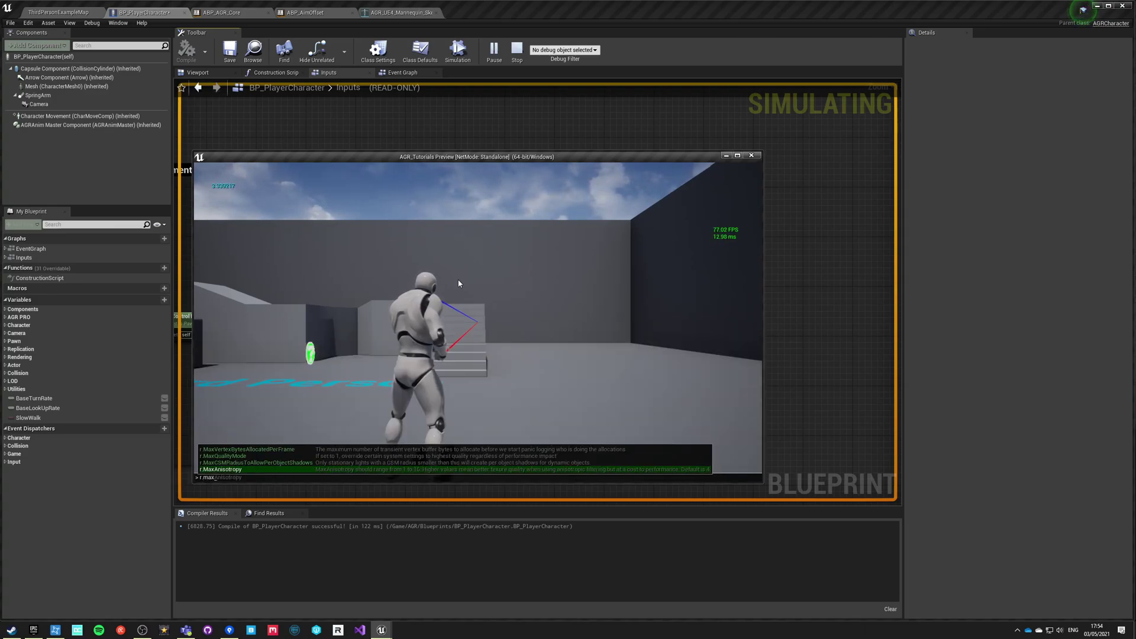
{"action": "key", "text": "BackSpace"}
{"action": "key", "text": "BackSpace"}
{"action": "key", "text": "BackSpace"}
{"action": "key", "text": "BackSpace"}
{"action": "key", "text": "BackSpace"}
{"action": "type", "text": "t.ma"}
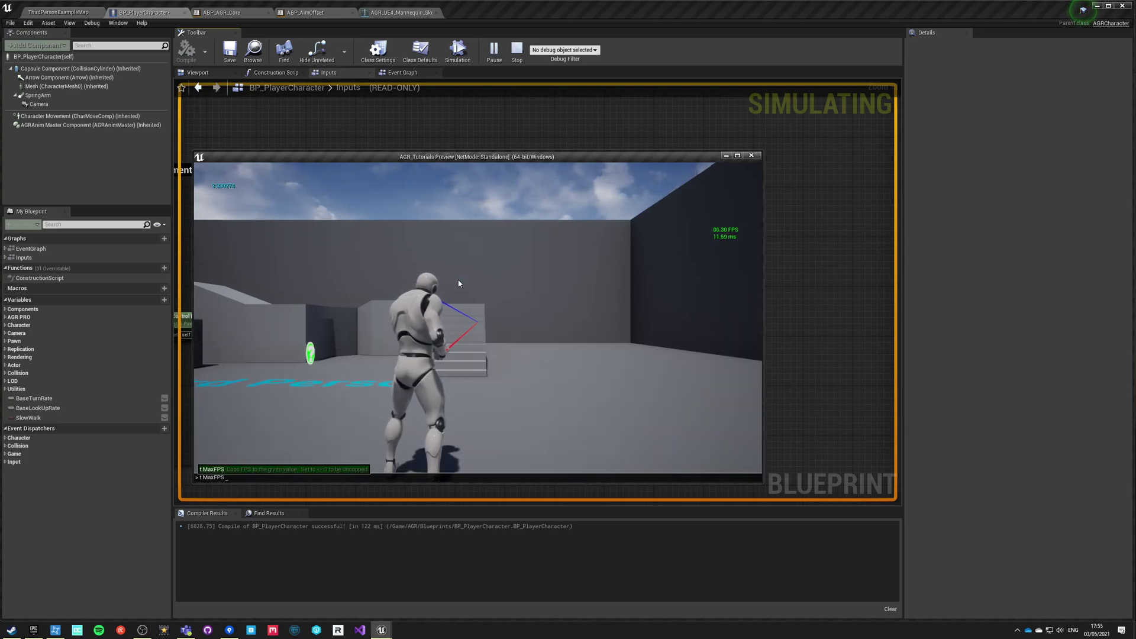
{"action": "type", "text": "60"}
{"action": "key", "text": "Return"}
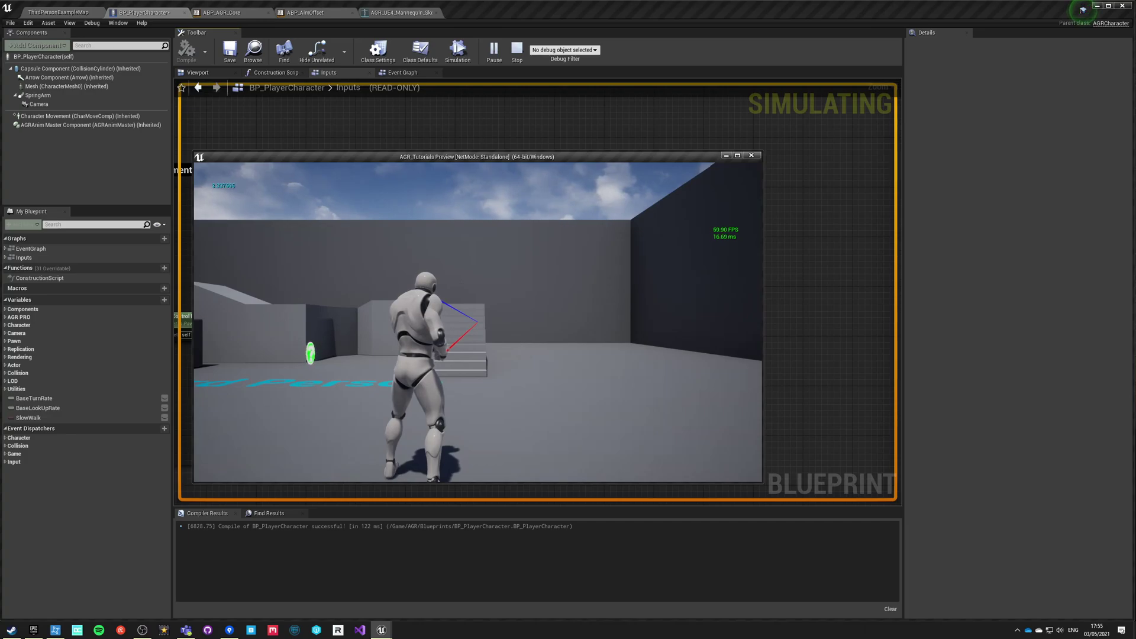
Display frame timings with the console command stat unit, check the character's aiming, and end the preview
{"action": "key", "text": "grave"}
{"action": "type", "text": "stat "}
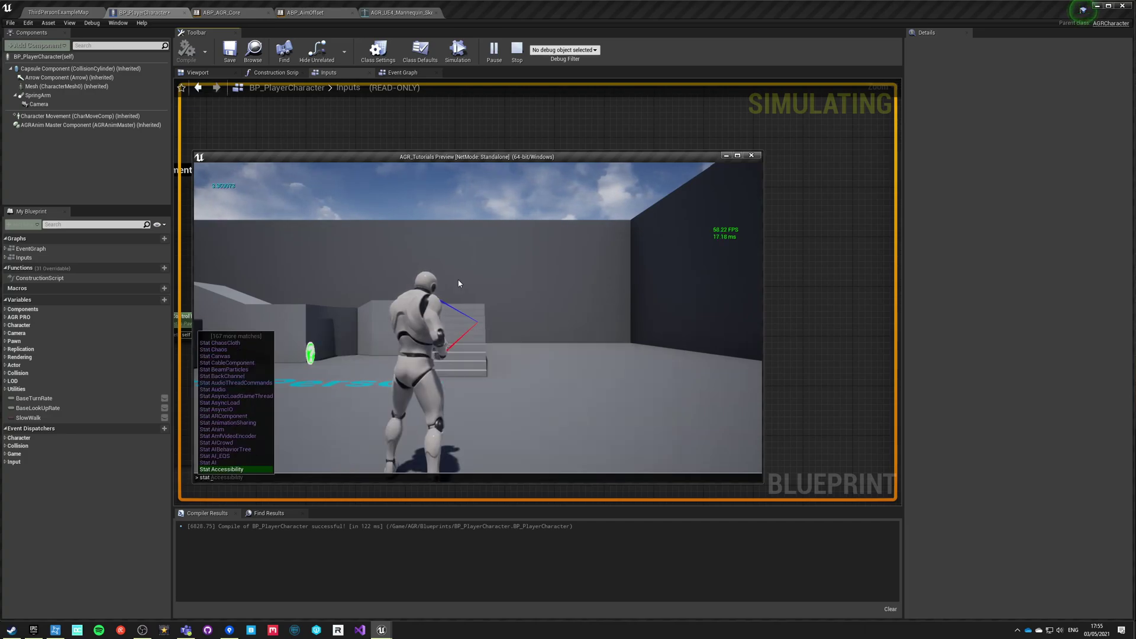
{"action": "type", "text": "unit"}
{"action": "key", "text": "Return"}
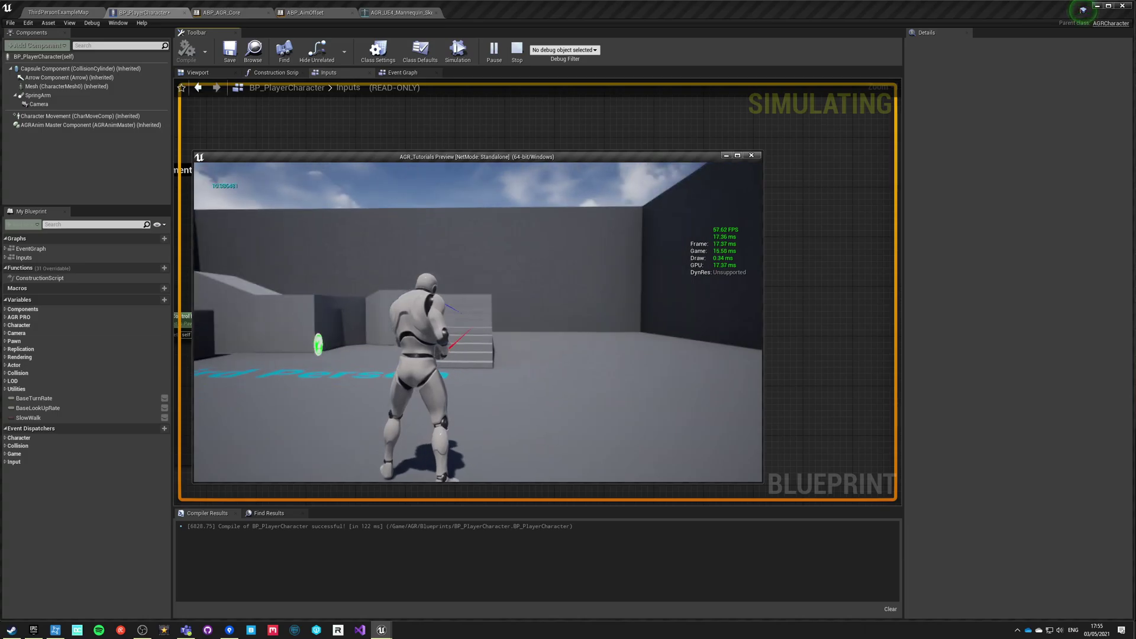
{"action": "key", "text": "Escape"}
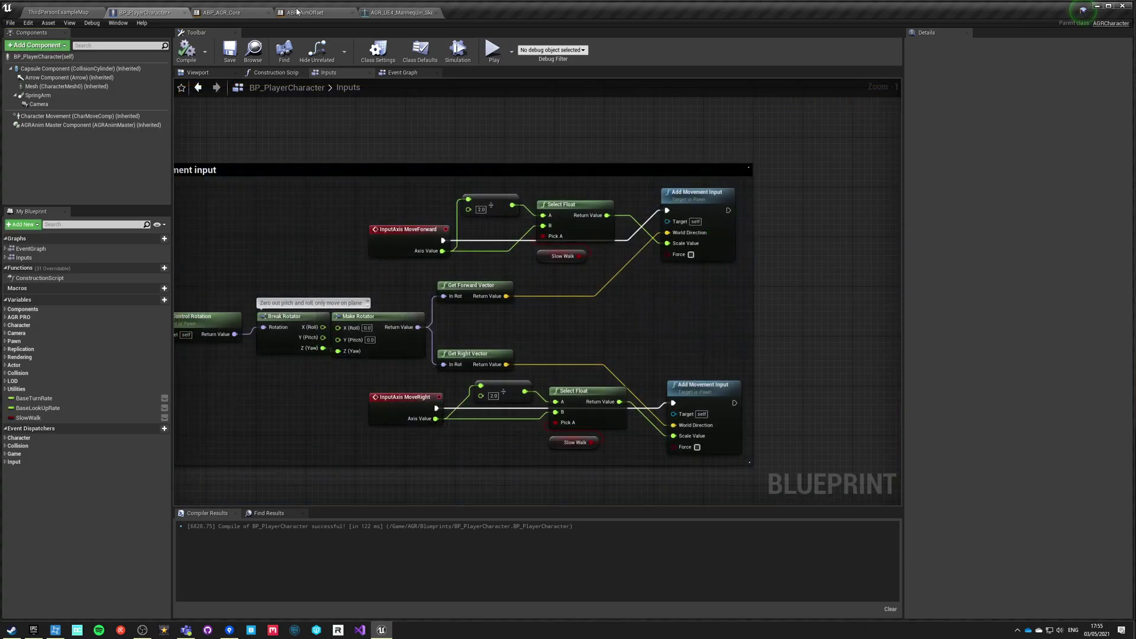
Set Aim Smooth to 12 in the ABP_AGR_Core class defaults and compile the animation blueprint
{"action": "left_click", "coordinate": [297, 11]}
{"action": "left_click", "coordinate": [264, 13]}
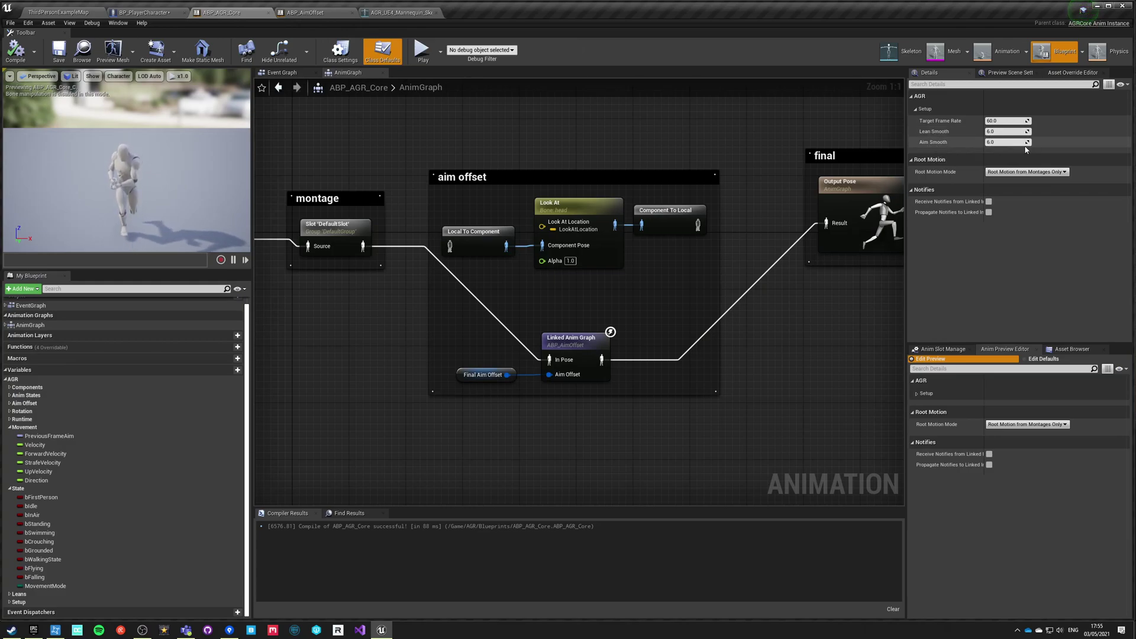
{"action": "left_click", "coordinate": [999, 142]}
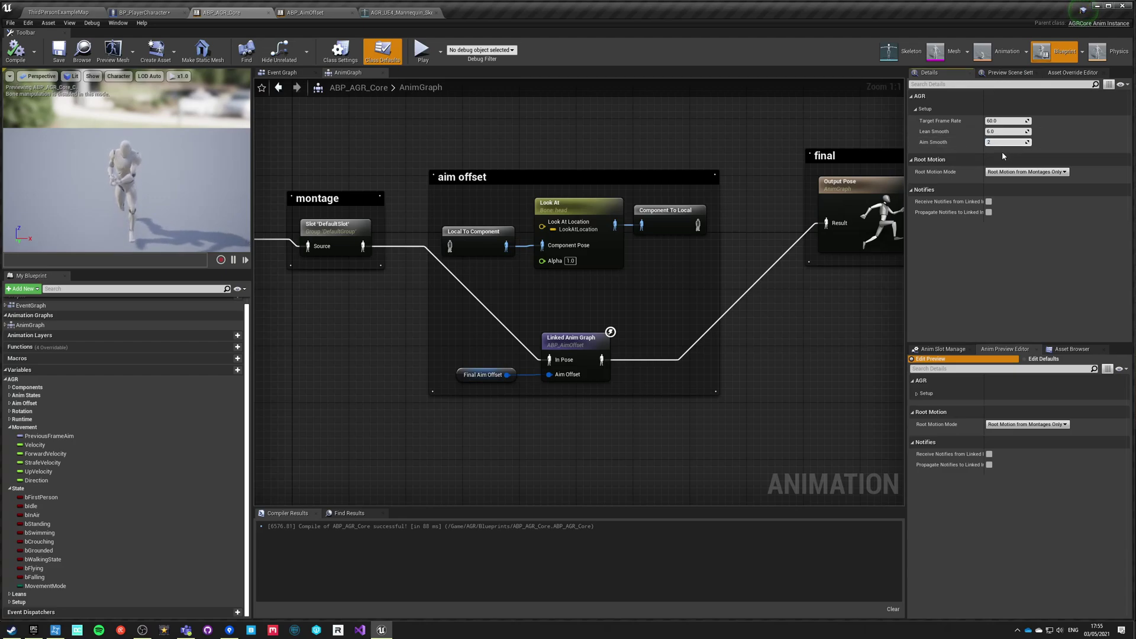
{"action": "type", "text": "12"}
{"action": "key", "text": "Return"}
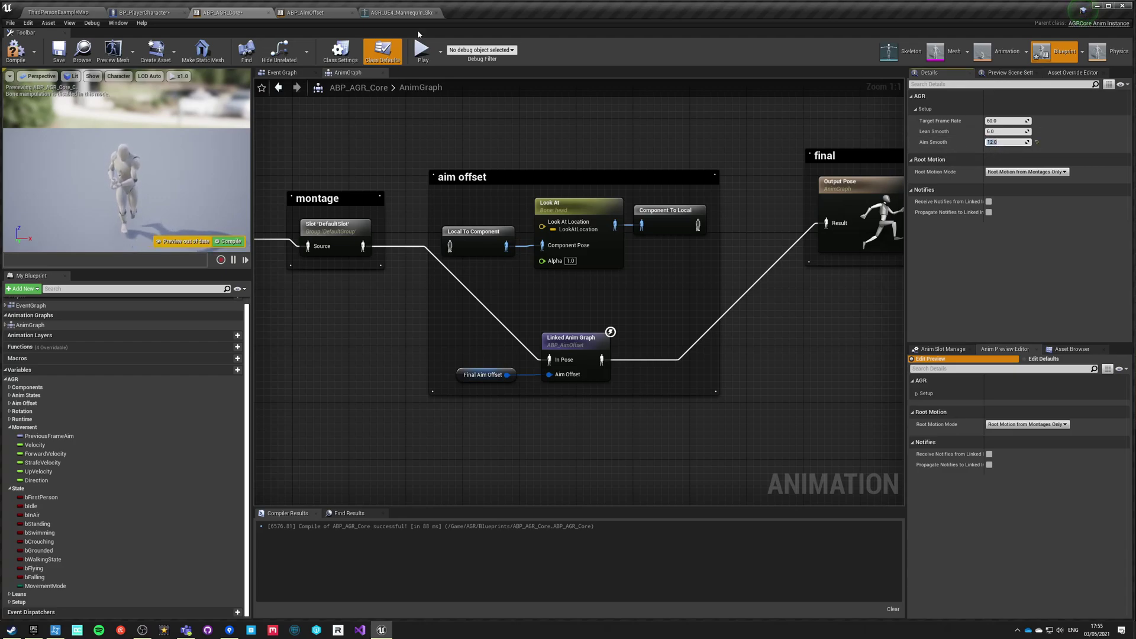
{"action": "left_click", "coordinate": [15, 51]}
Play a preview, check the character's aiming from several view directions with the current Aim Smooth value, and end the preview
{"action": "left_click", "coordinate": [422, 50]}
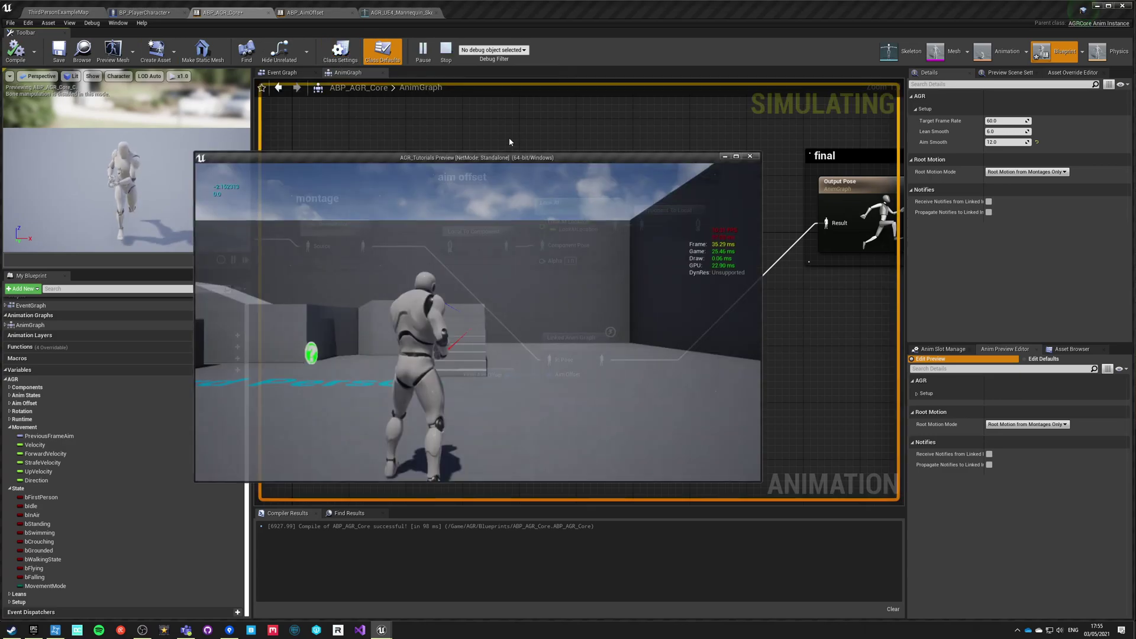
{"action": "key", "text": "w"}
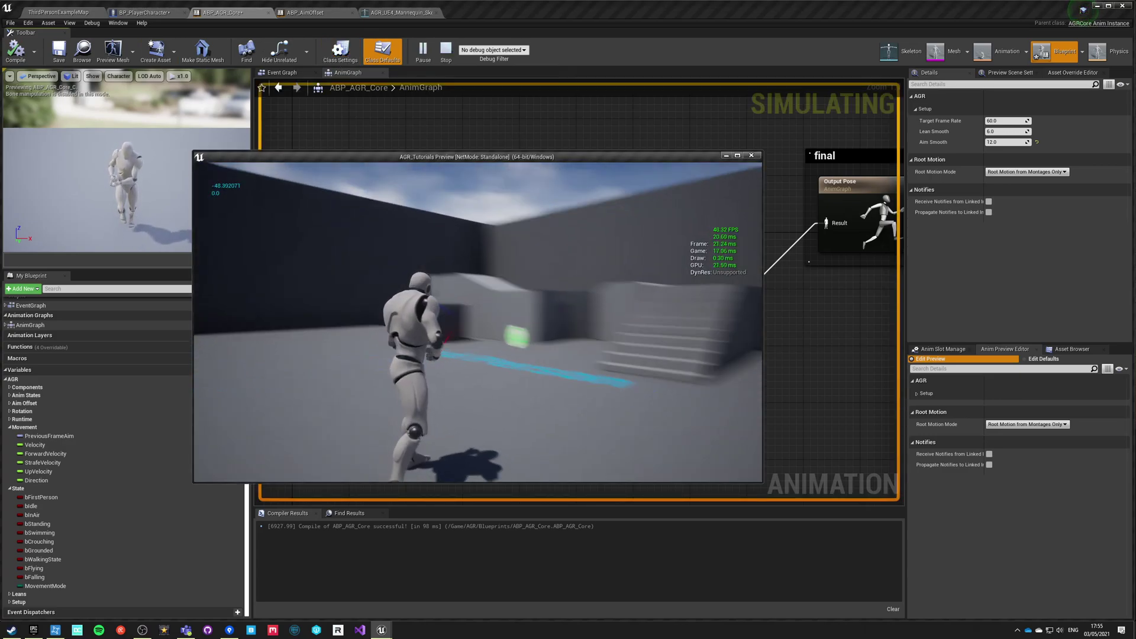
{"action": "key", "text": "w"}
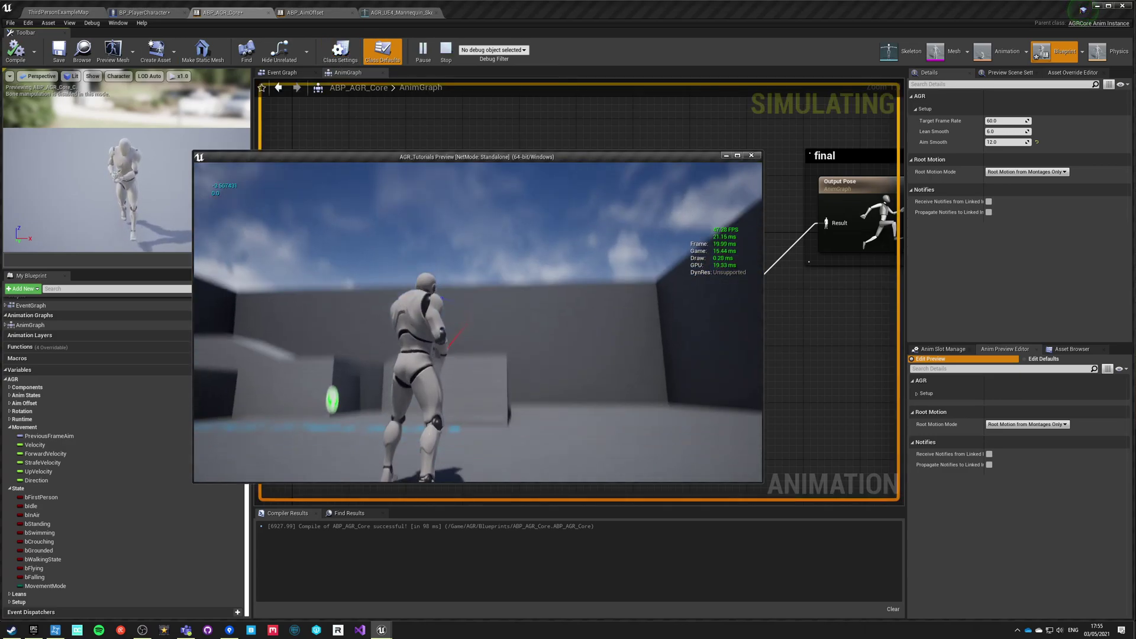
{"action": "key", "text": "w"}
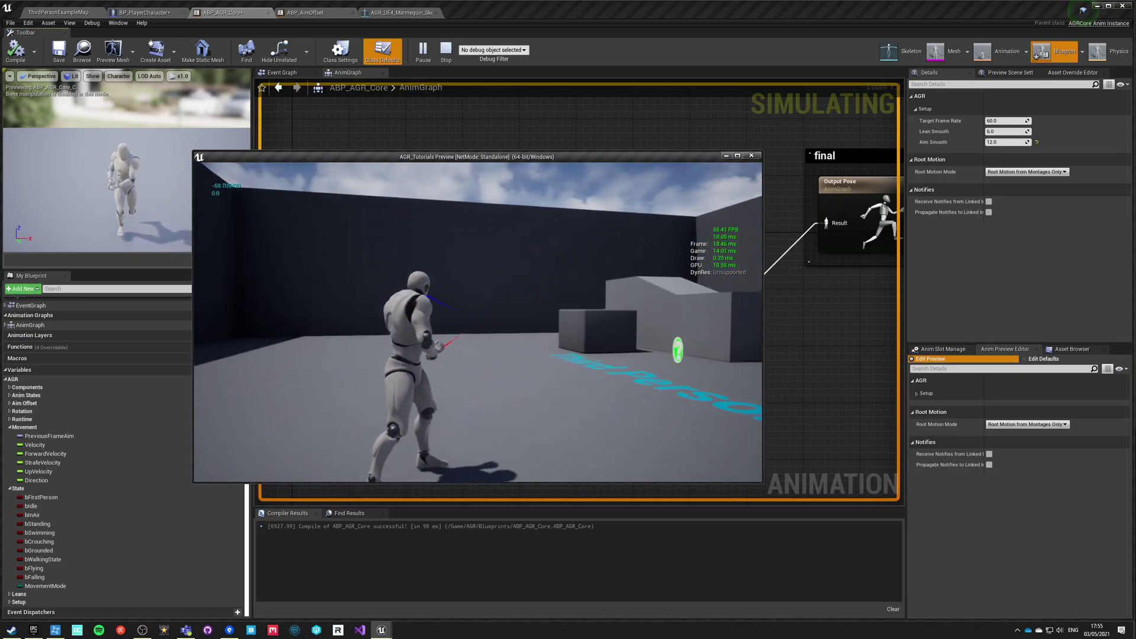
{"action": "key", "text": "w"}
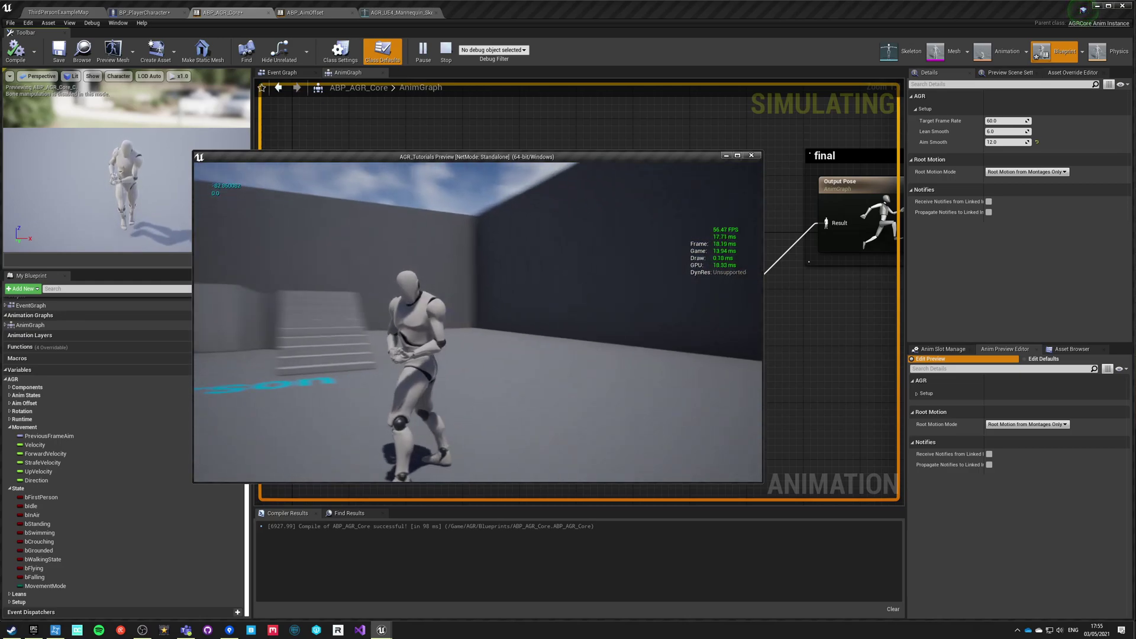
{"action": "key", "text": "w"}
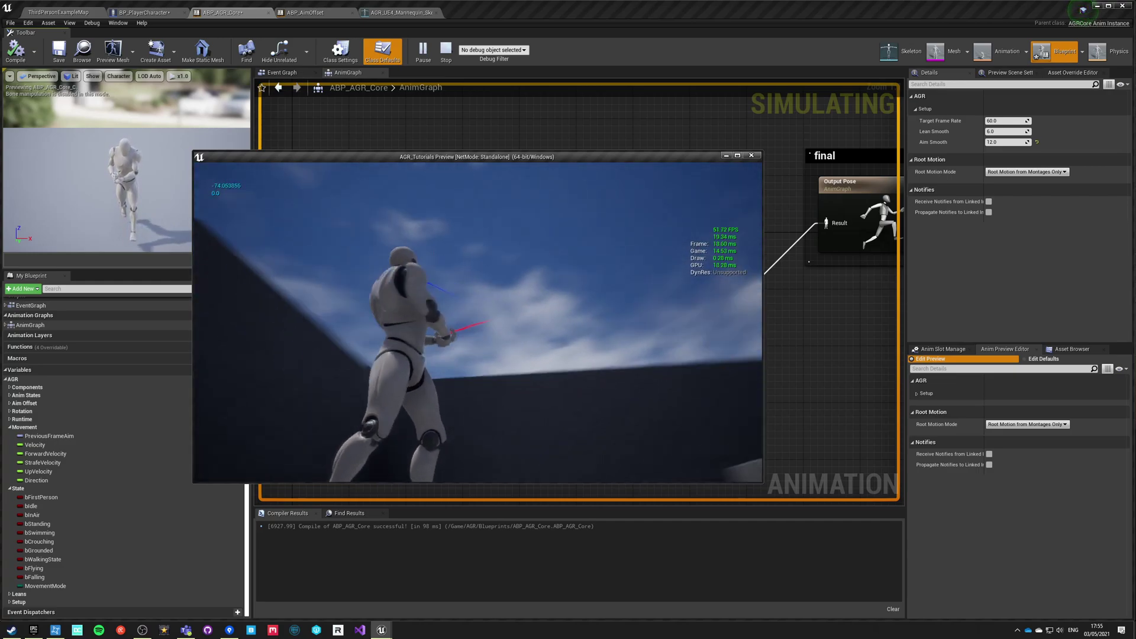
{"action": "key", "text": "w"}
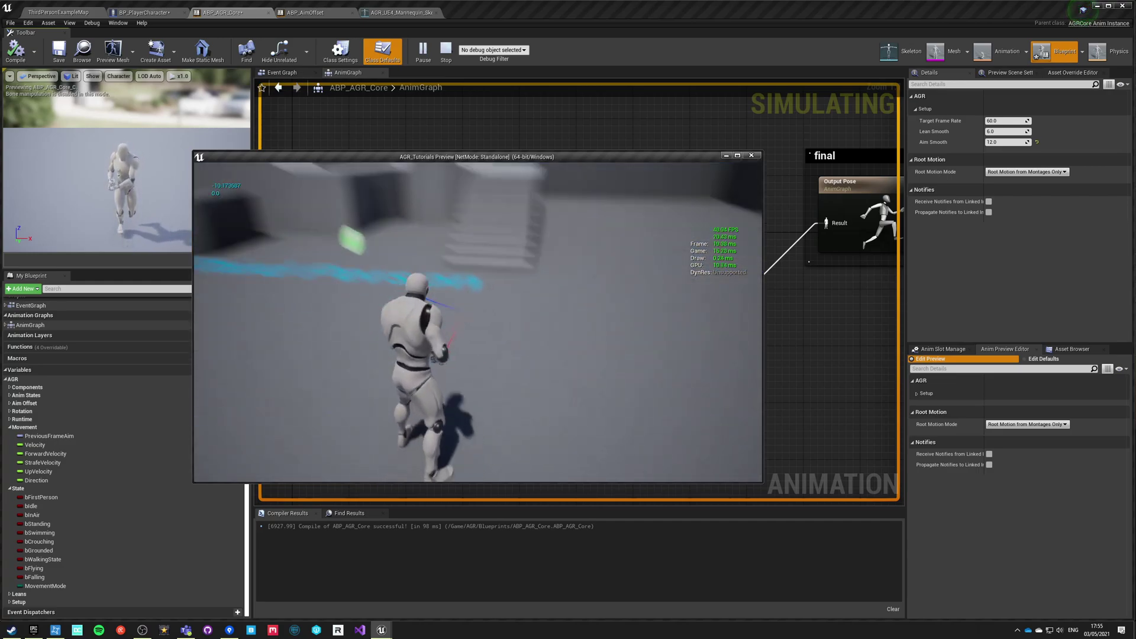
{"action": "key", "text": "w"}
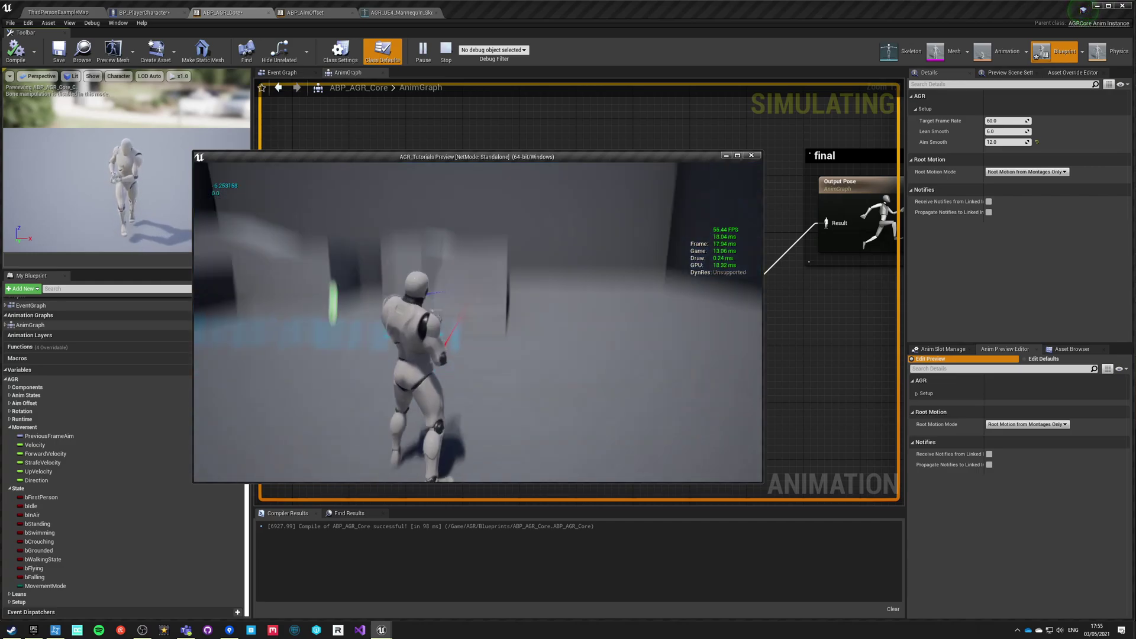
{"action": "key", "text": "Escape"}
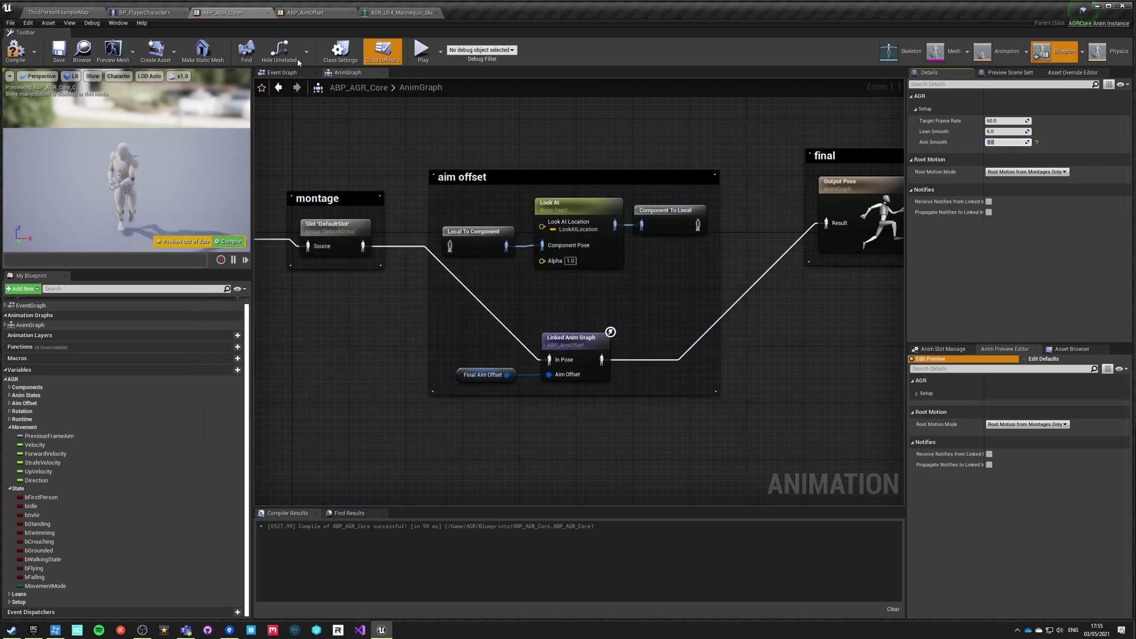
Compile ABP_AGR_Core with the changed Aim Smooth value, test the character's aiming in a preview, and end it
{"action": "left_click", "coordinate": [54, 53]}
{"action": "left_click", "coordinate": [430, 55]}
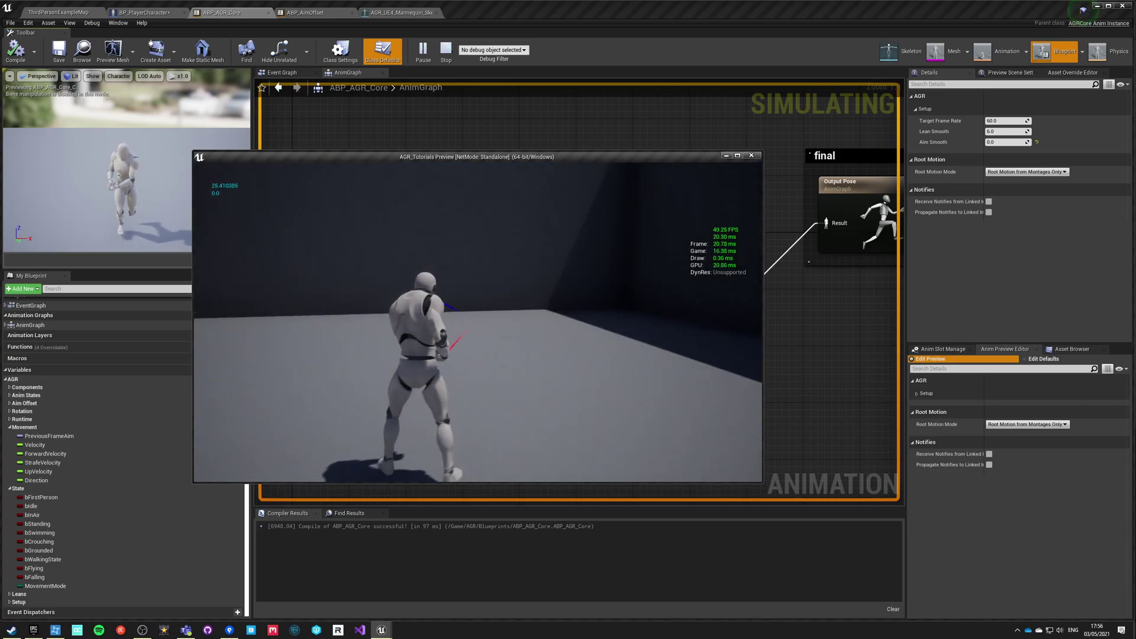
{"action": "key", "text": "Escape"}
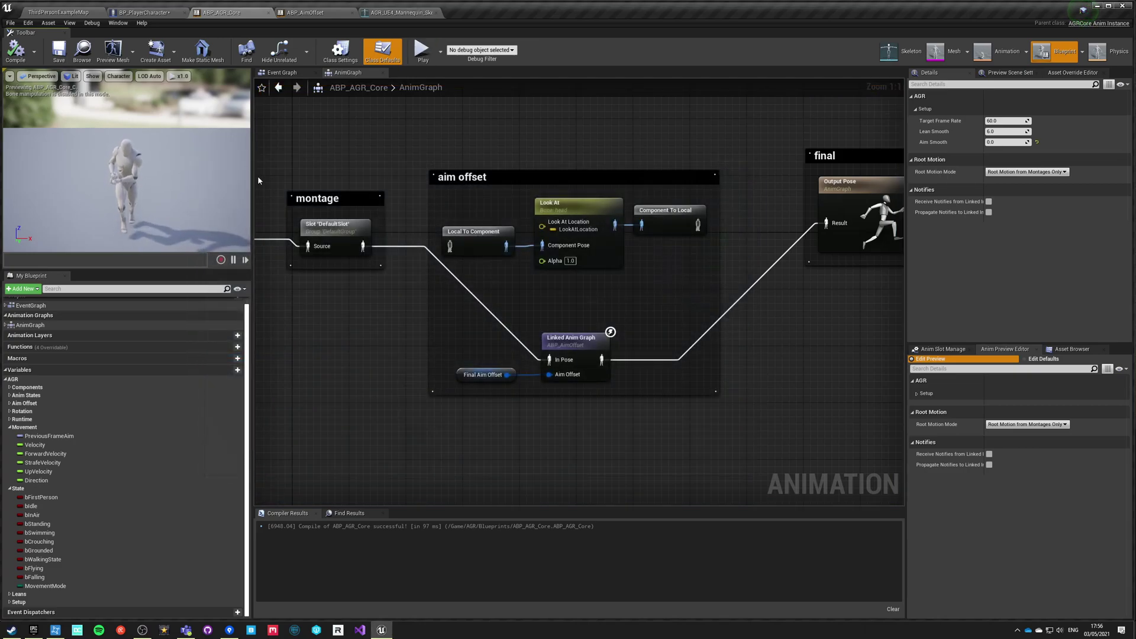
Set the AGRAnim Master Component's Rotation Method to Rotate To Velocity in BP_PlayerCharacter and compile the blueprint
{"action": "left_click", "coordinate": [142, 17]}
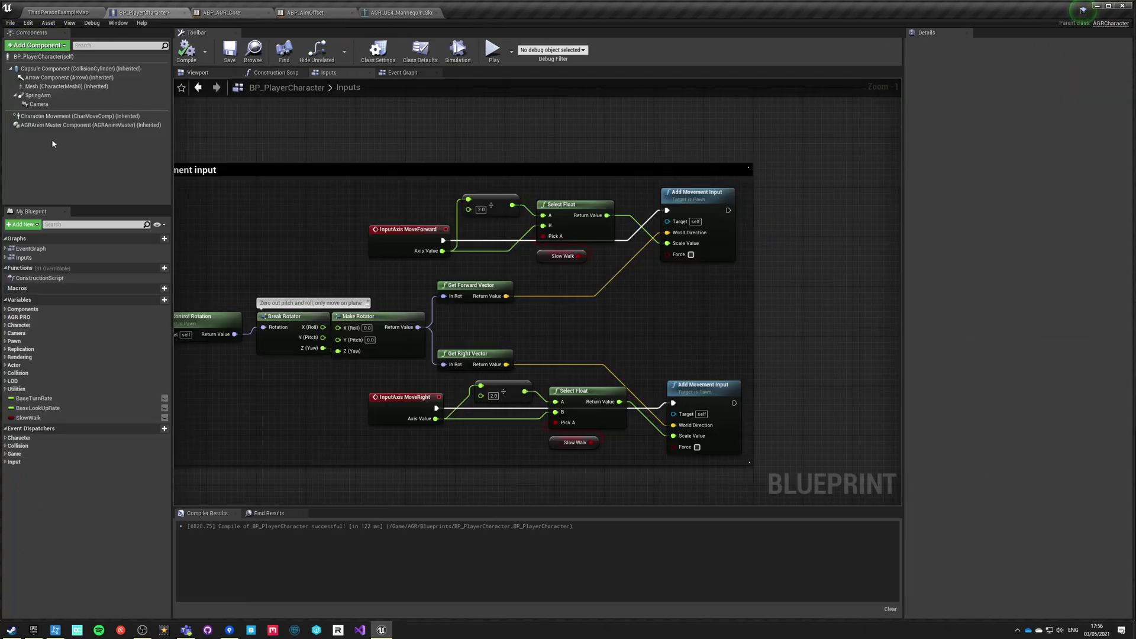
{"action": "left_click", "coordinate": [89, 125]}
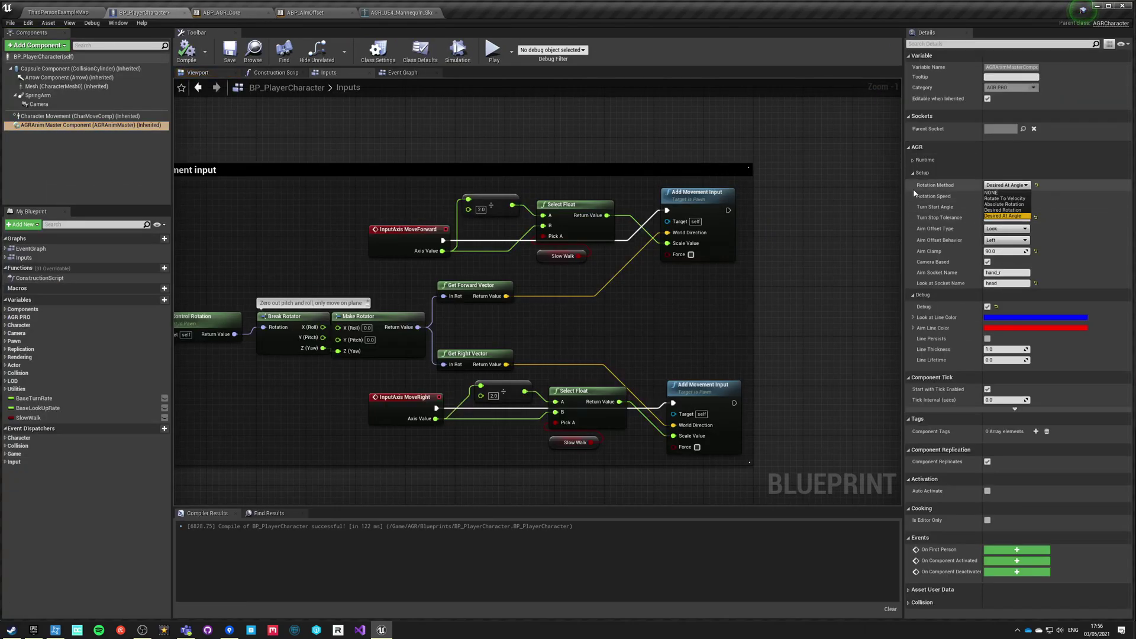
{"action": "left_click", "coordinate": [997, 198]}
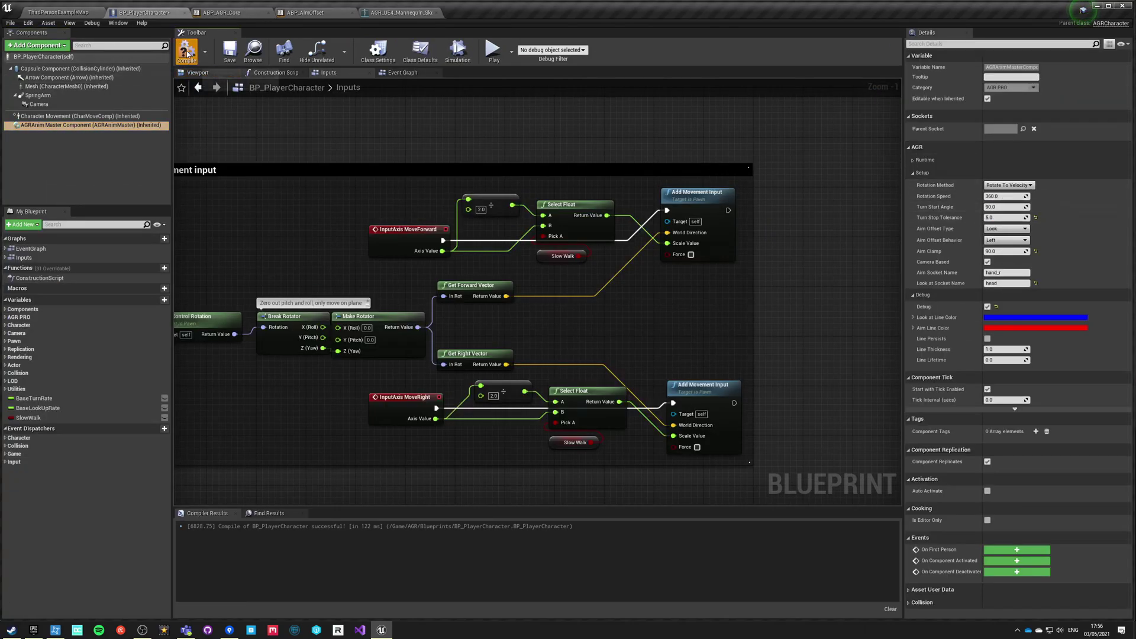
{"action": "left_click", "coordinate": [187, 52]}
Play a preview, move the character backward and forward to check its rotation and aiming, and end the preview
{"action": "left_click", "coordinate": [493, 50]}
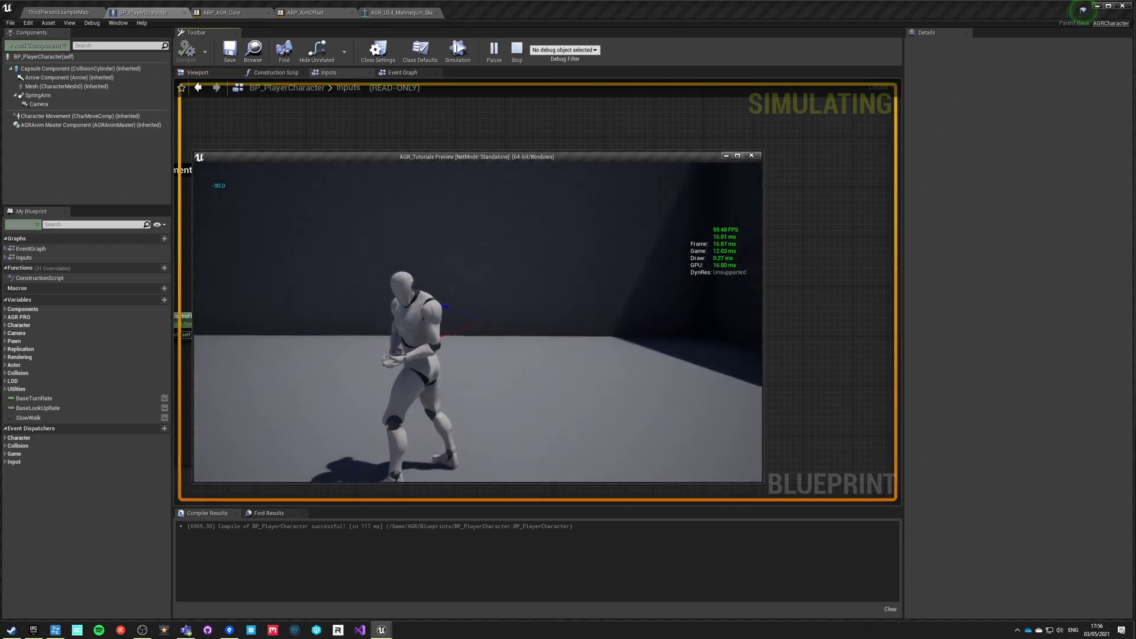
{"action": "key", "text": "s"}
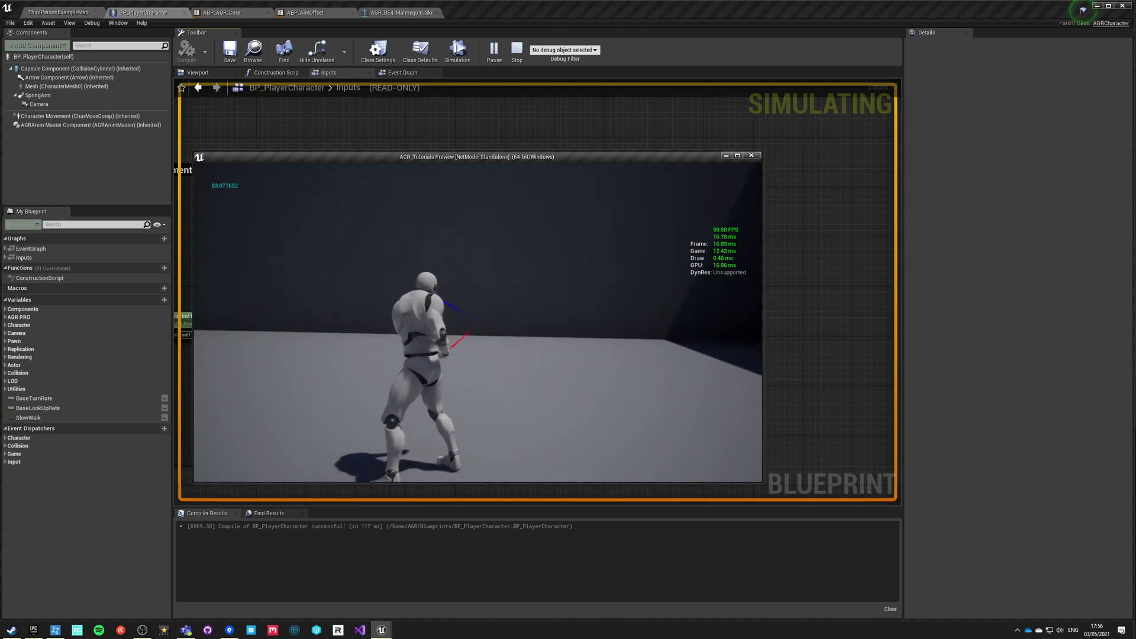
{"action": "key", "text": "w"}
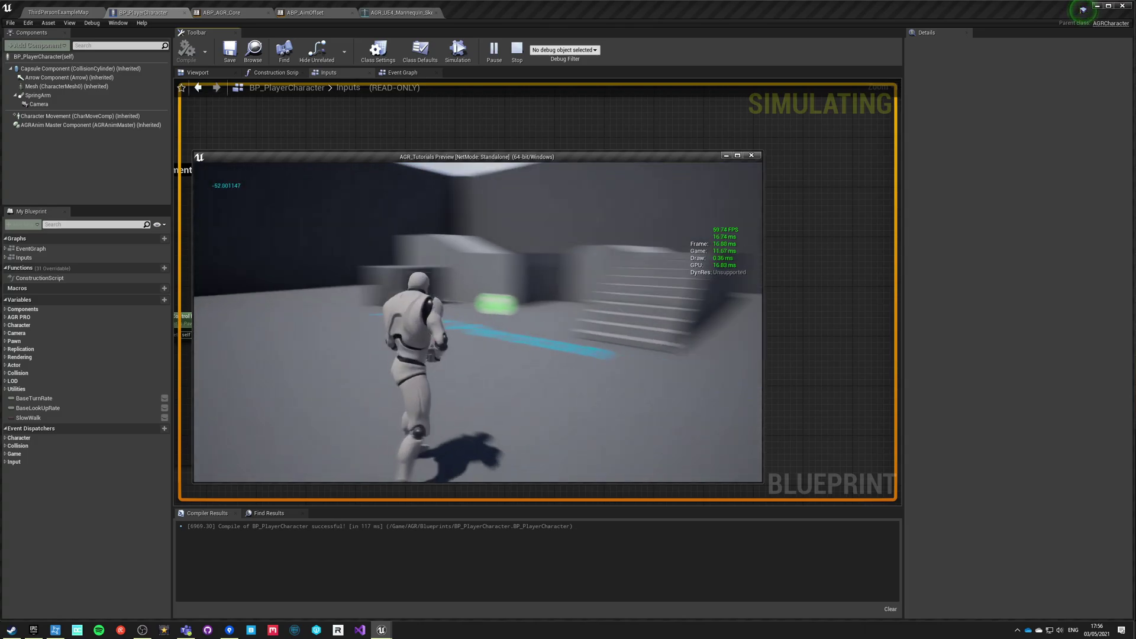
{"action": "key", "text": "w"}
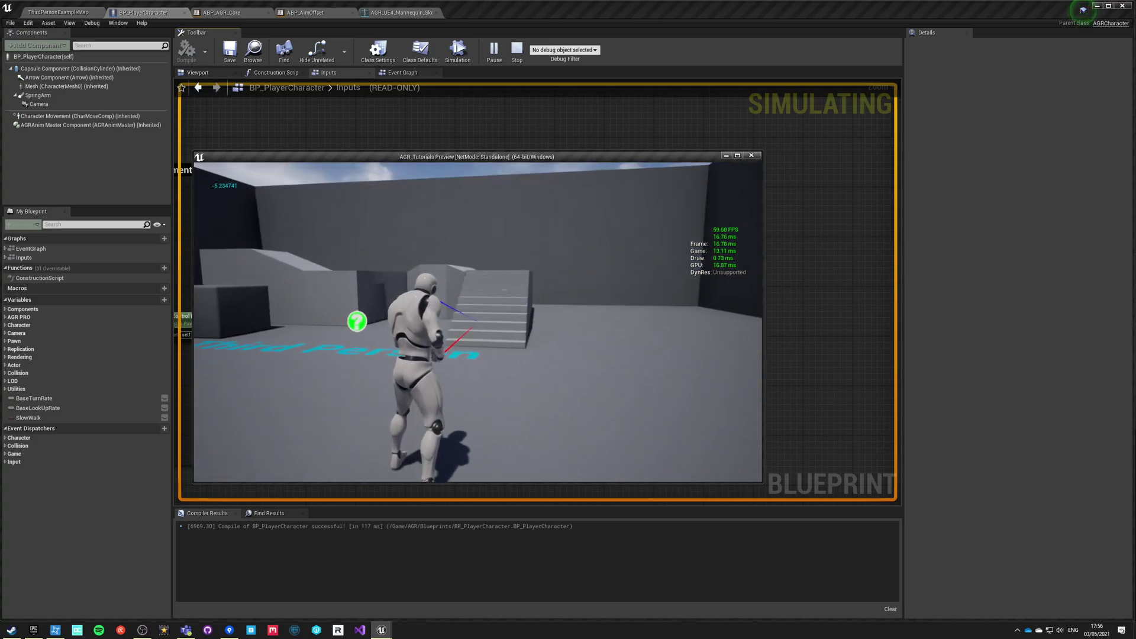
{"action": "key", "text": "Escape"}
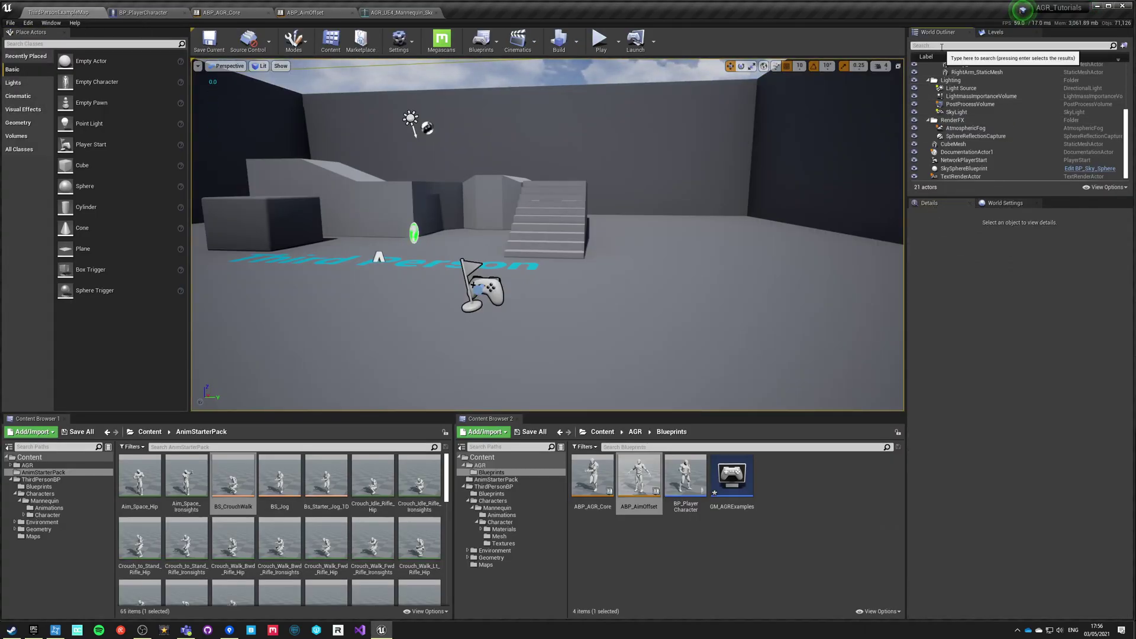
Override the PostProcessVolume's motion blur Target FPS with 0, save ThirdPersonExampleMap, and briefly test the level in play
{"action": "left_click", "coordinate": [942, 46]}
{"action": "type", "text": "post"}
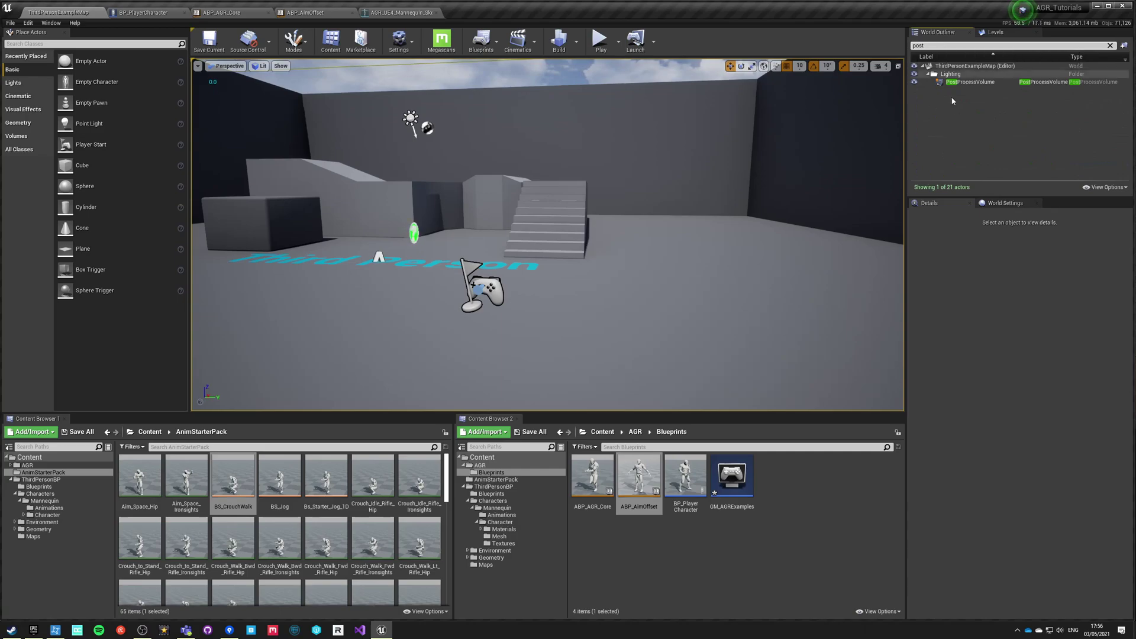
{"action": "left_click", "coordinate": [967, 83]}
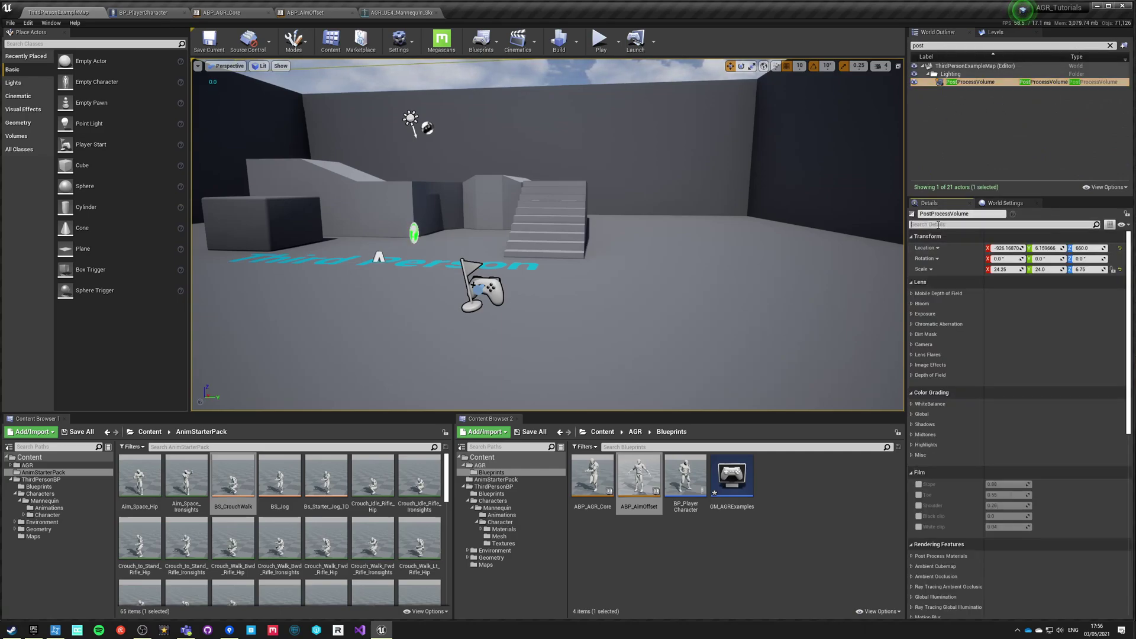
{"action": "left_click", "coordinate": [938, 225]}
{"action": "type", "text": "motion"}
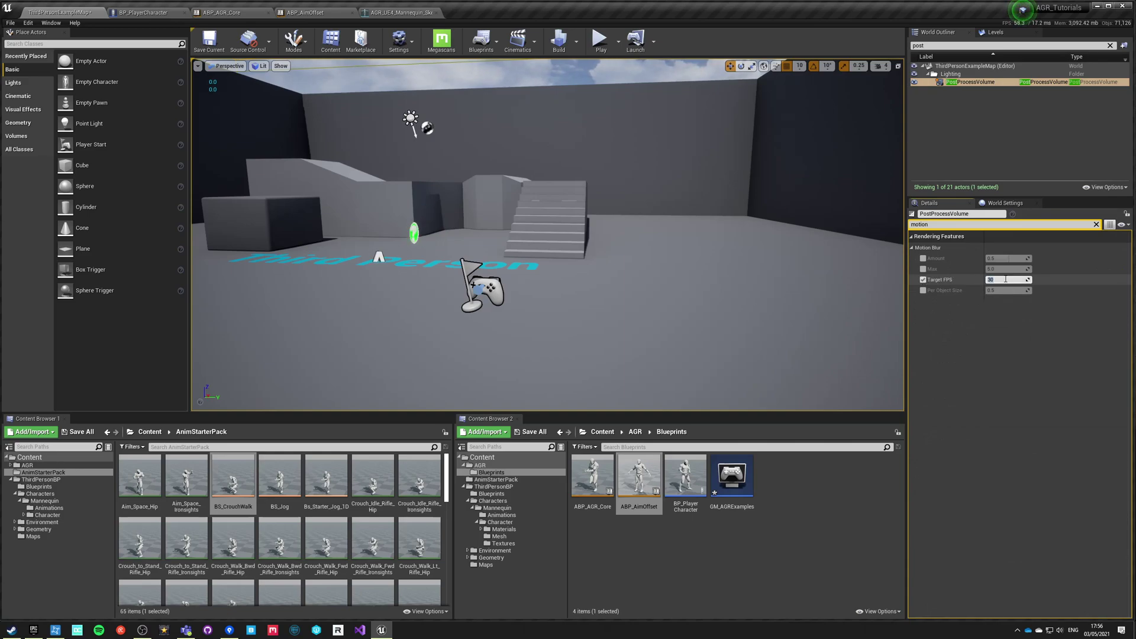
{"action": "left_click", "coordinate": [209, 41]}
{"action": "left_click", "coordinate": [600, 40]}
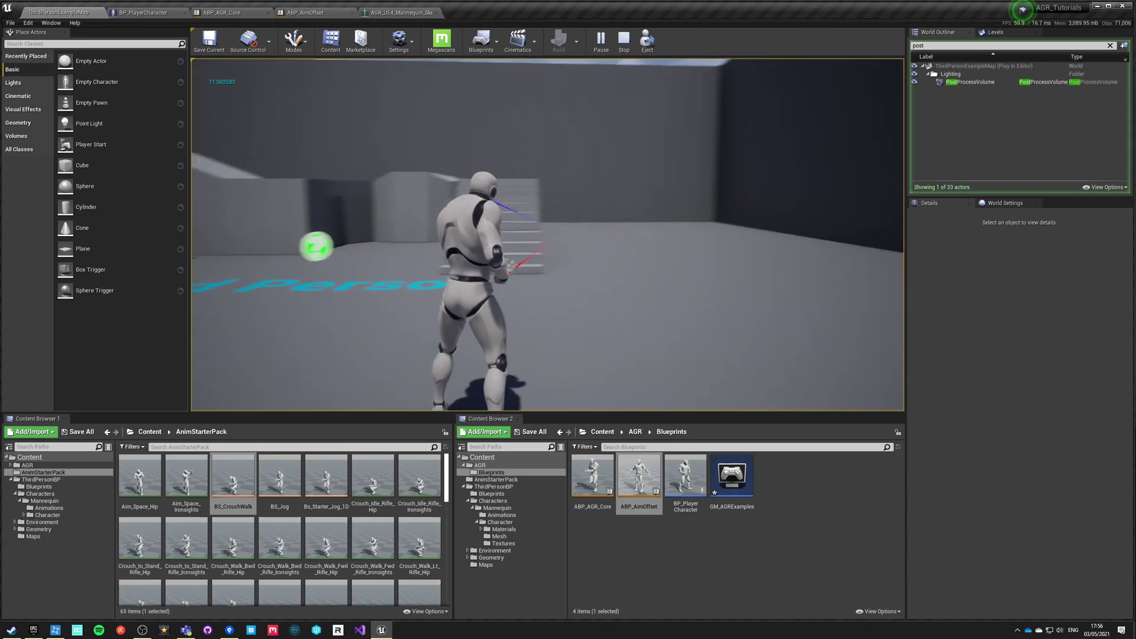
{"action": "key", "text": "Escape"}
Set Aim Smooth to 10 in the ABP_AGR_Core class defaults and compile the animation blueprint
{"action": "left_click", "coordinate": [306, 12]}
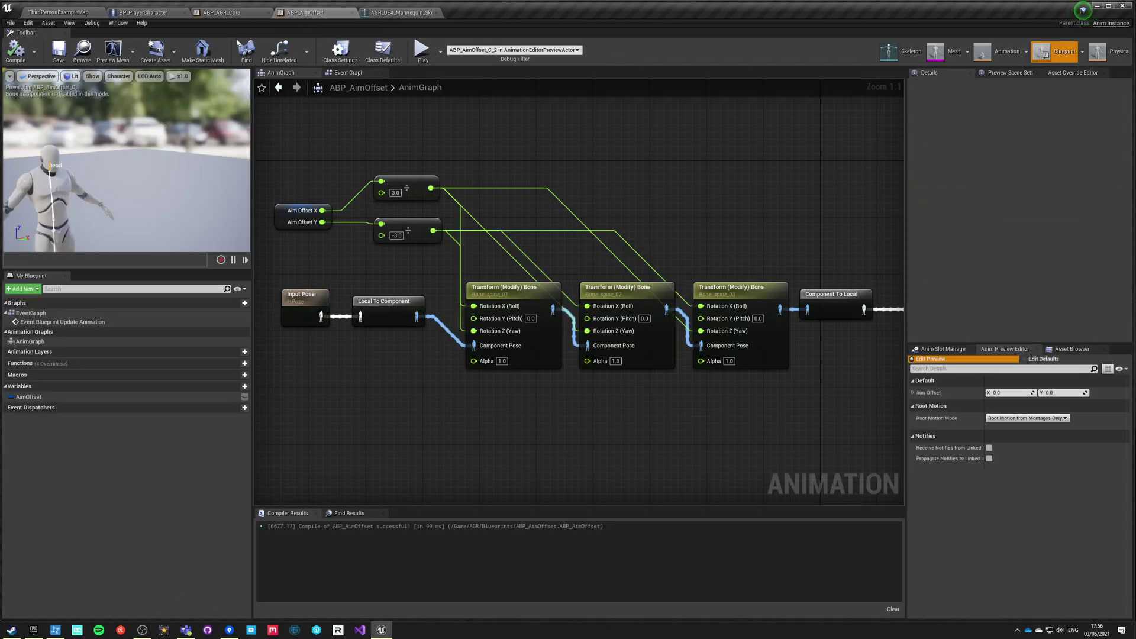
{"action": "left_click", "coordinate": [227, 12]}
{"action": "left_click", "coordinate": [1003, 142]}
{"action": "type", "text": "10"}
{"action": "key", "text": "Return"}
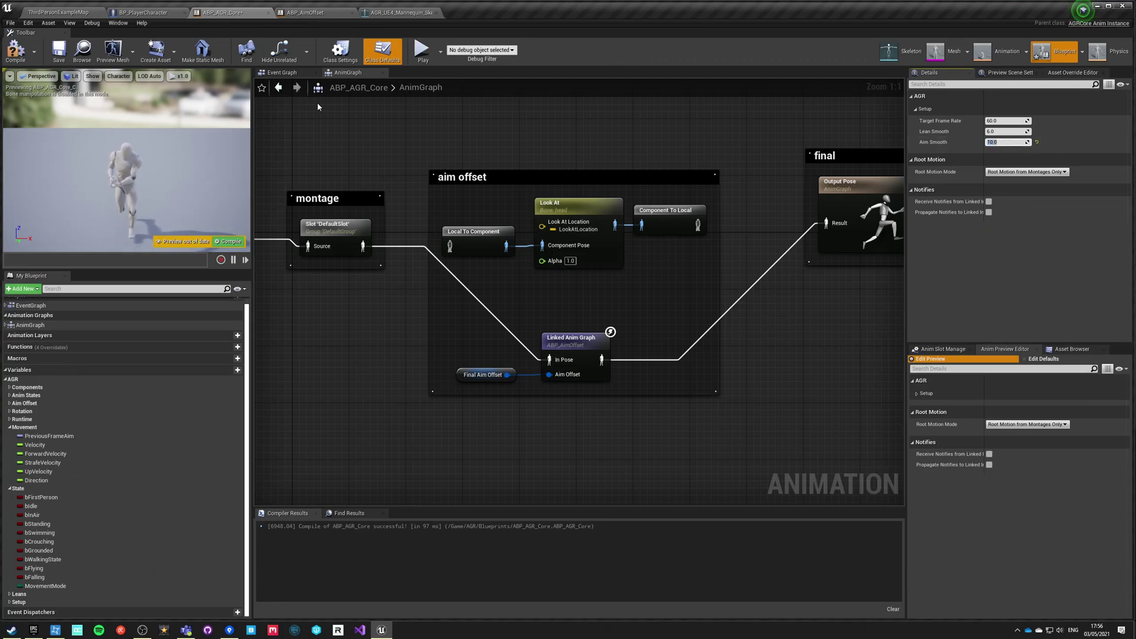
{"action": "left_click", "coordinate": [14, 50]}
Play ThirdPersonExampleMap, check the character's movement and aim smoothing, and end the play session
{"action": "left_click", "coordinate": [143, 12]}
{"action": "left_click", "coordinate": [64, 13]}
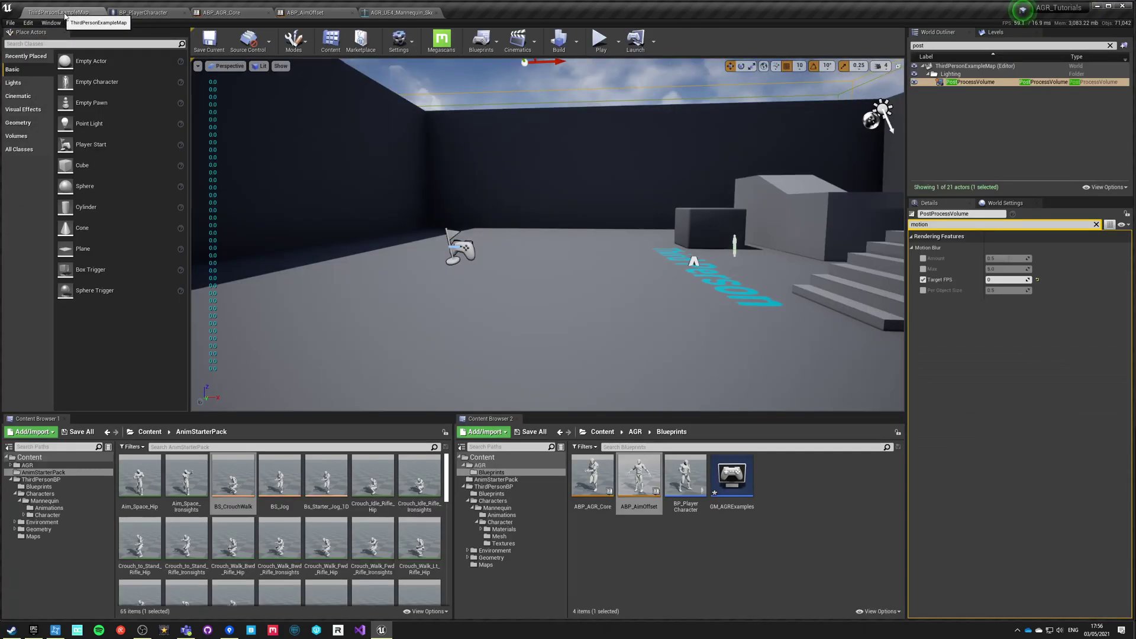
{"action": "left_click", "coordinate": [599, 40]}
{"action": "key", "text": "w"}
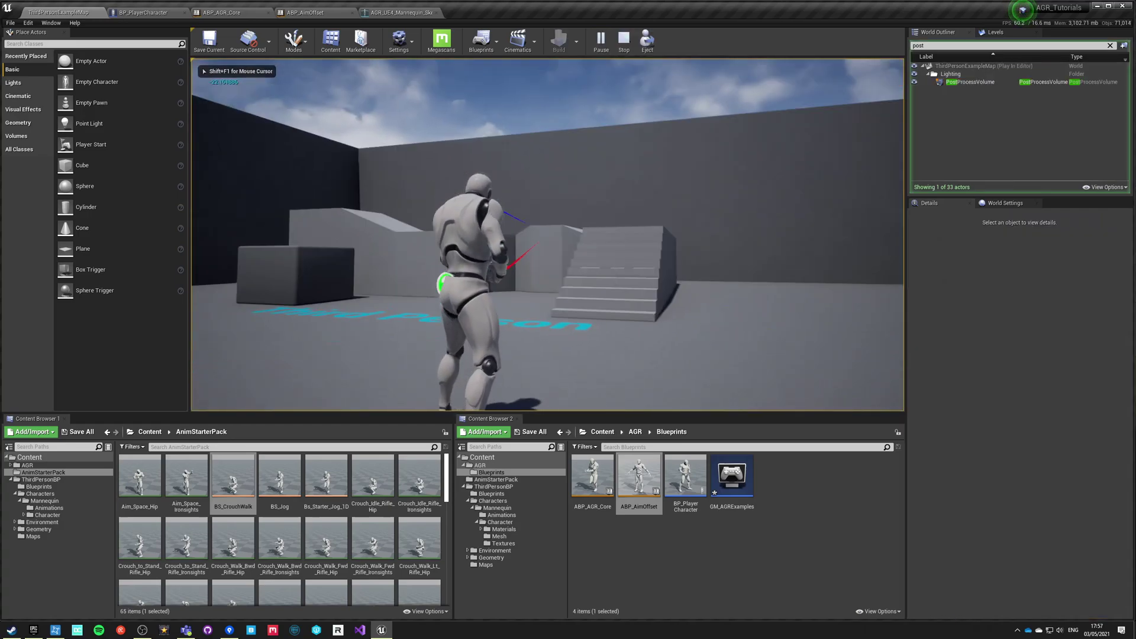
{"action": "key", "text": "Escape"}
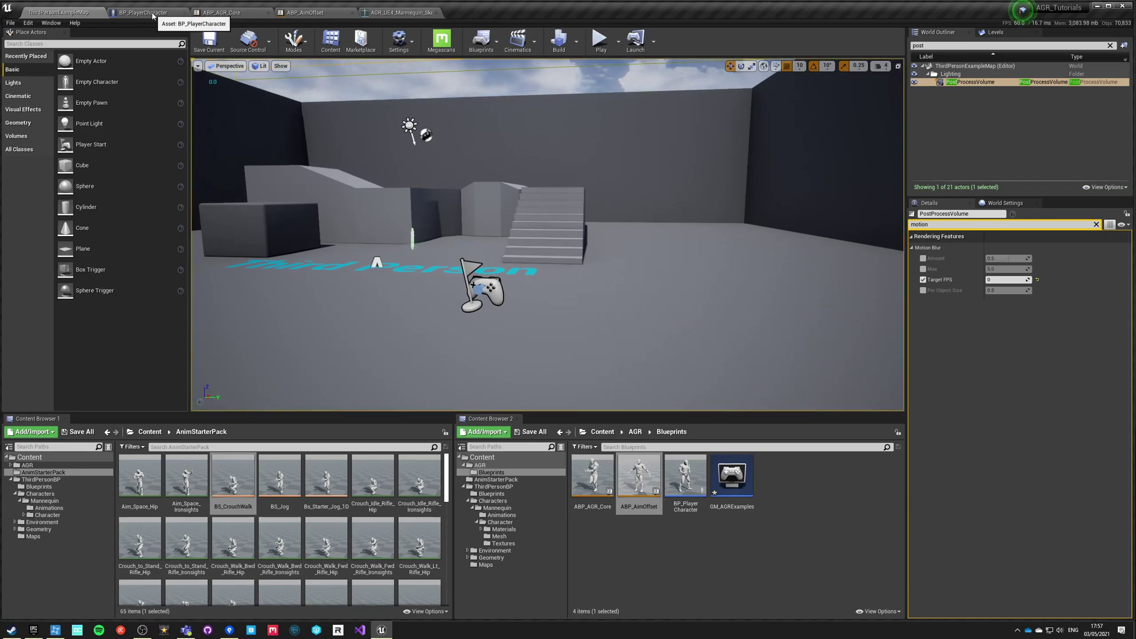
Close the ABP_AimOffset editor and return to the ABP_AGR_Core AnimGraph
{"action": "left_click", "coordinate": [308, 12]}
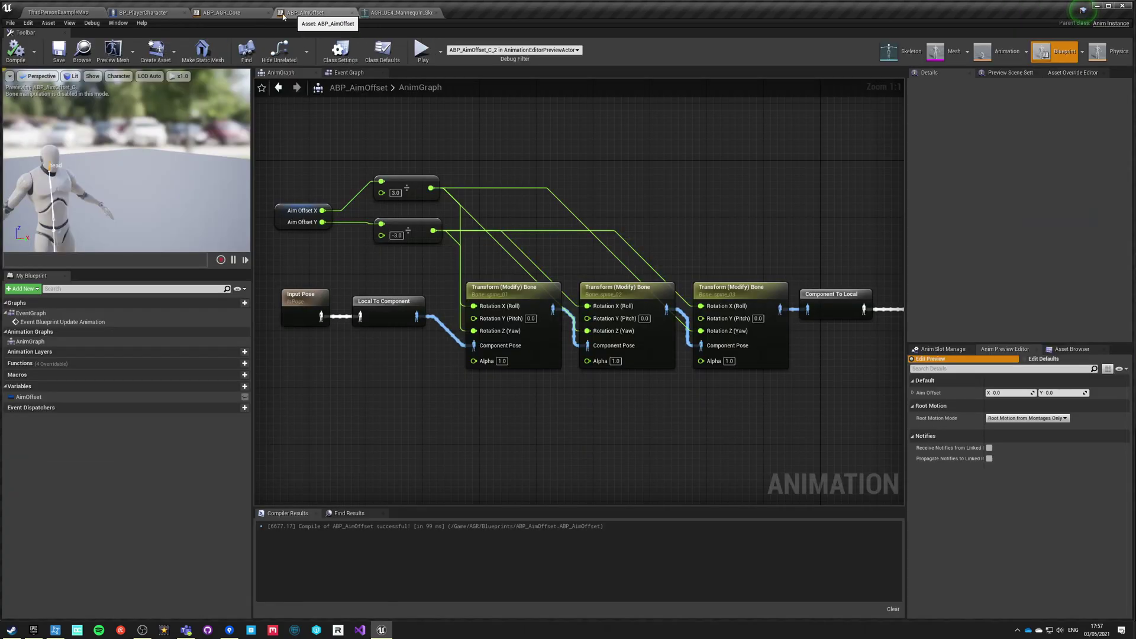
{"action": "left_click", "coordinate": [240, 13]}
{"action": "left_click", "coordinate": [332, 15]}
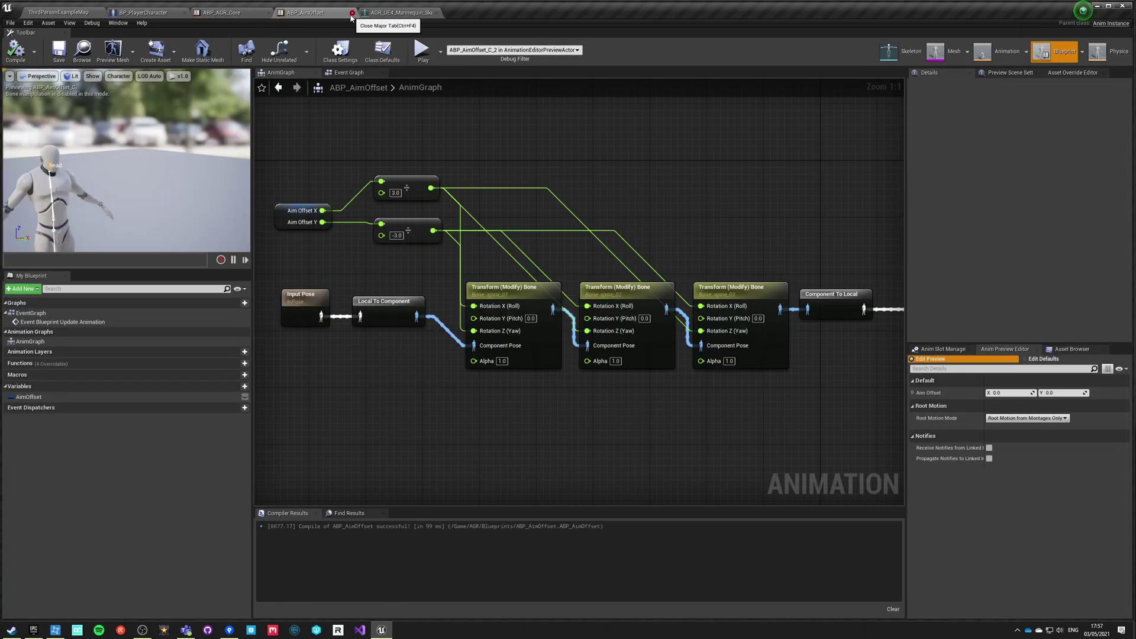
{"action": "left_click", "coordinate": [352, 13]}
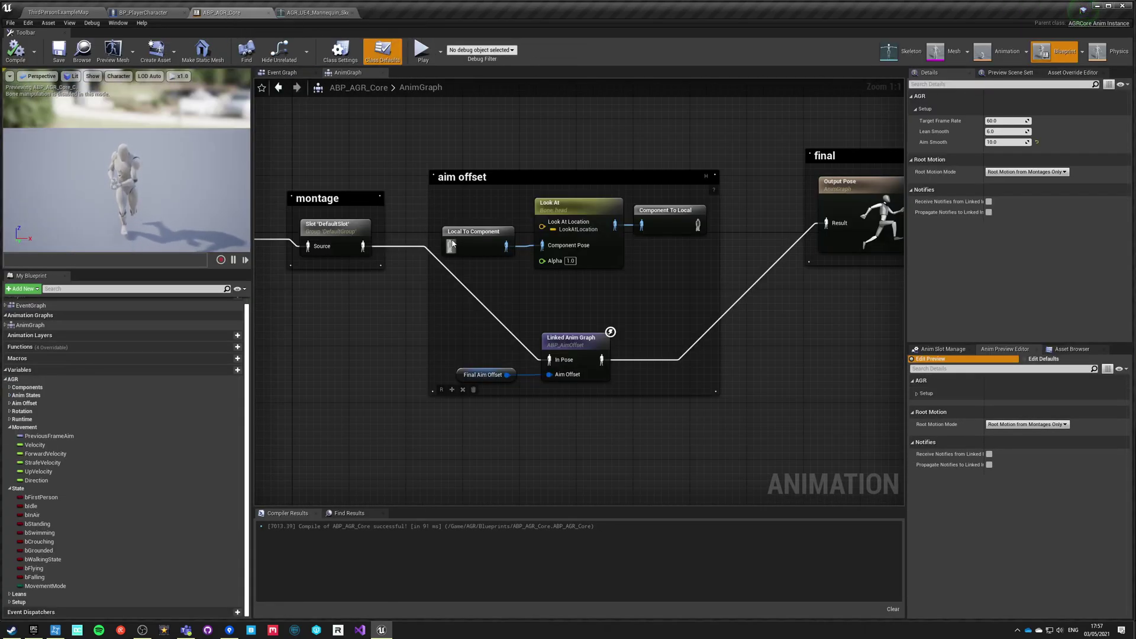
Add a getter for the AimOffsetType variable to the AnimGraph, in the empty space above the aim offset comment
{"action": "right_click_drag", "start_coordinate": [630, 303], "coordinate": [472, 283]}
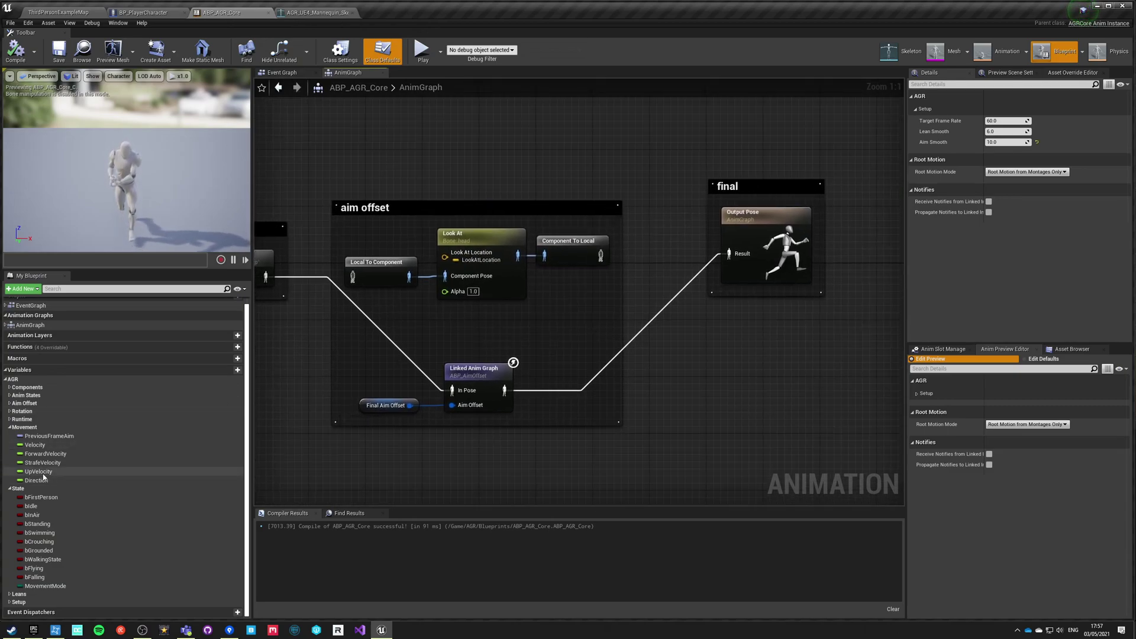
{"action": "left_click", "coordinate": [10, 404]}
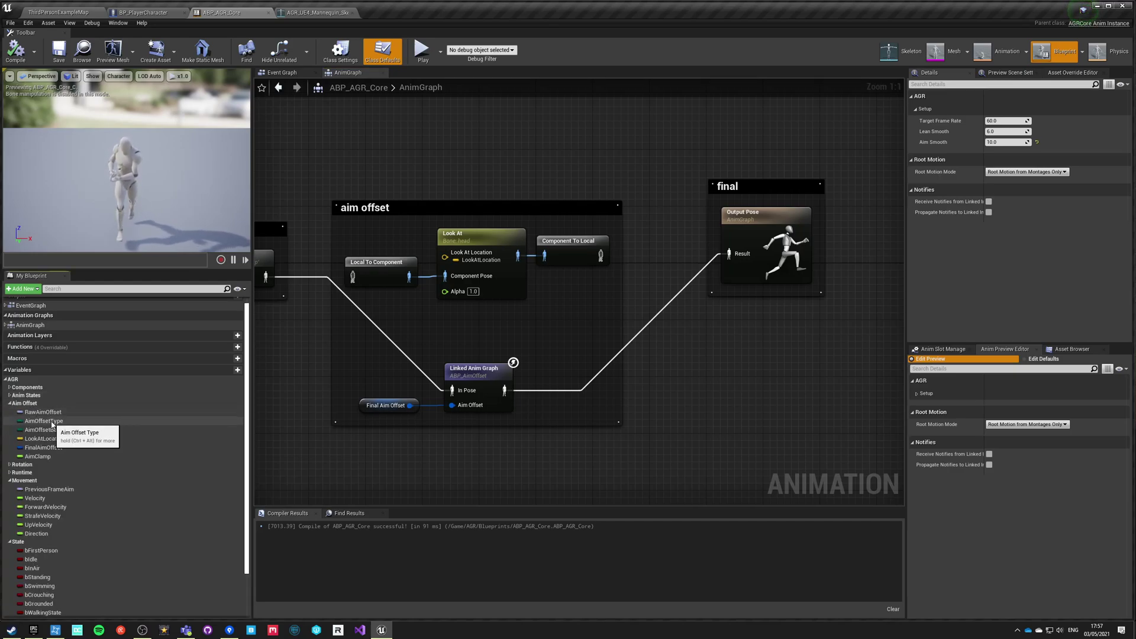
{"action": "left_click_drag", "start_coordinate": [64, 424], "coordinate": [543, 129]}
{"action": "left_click", "coordinate": [559, 144]}
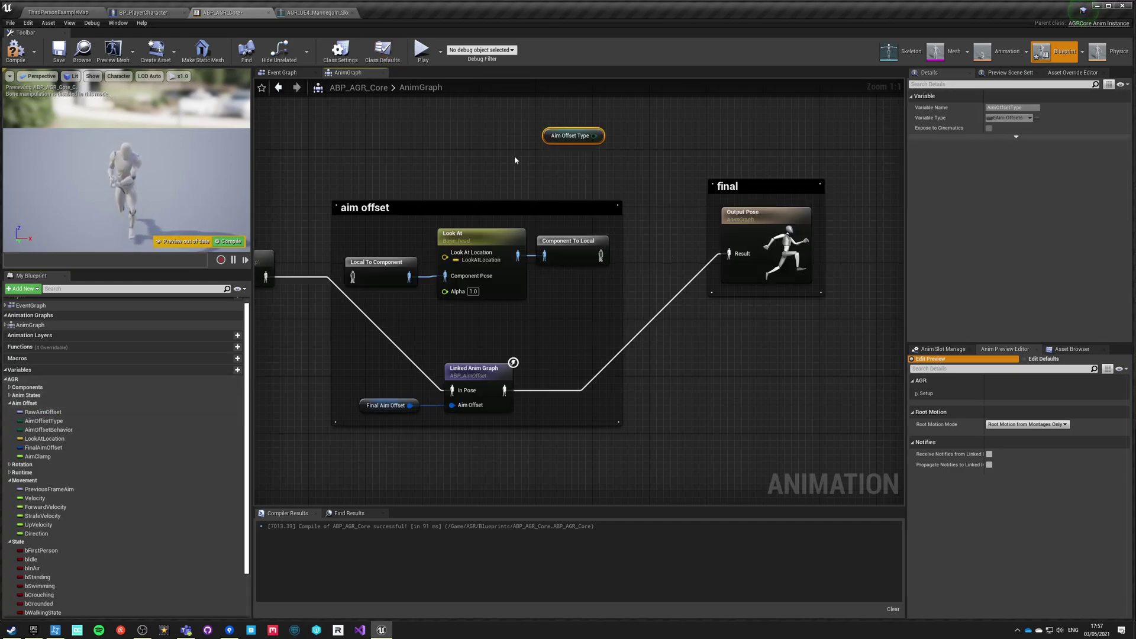
Create a Blend Poses (EAimOffsets) node from the Aim Offset Type getter, wired to its Active Enum Value
{"action": "right_click_drag", "start_coordinate": [513, 155], "coordinate": [404, 220]}
{"action": "left_click_drag", "start_coordinate": [416, 230], "coordinate": [431, 245]}
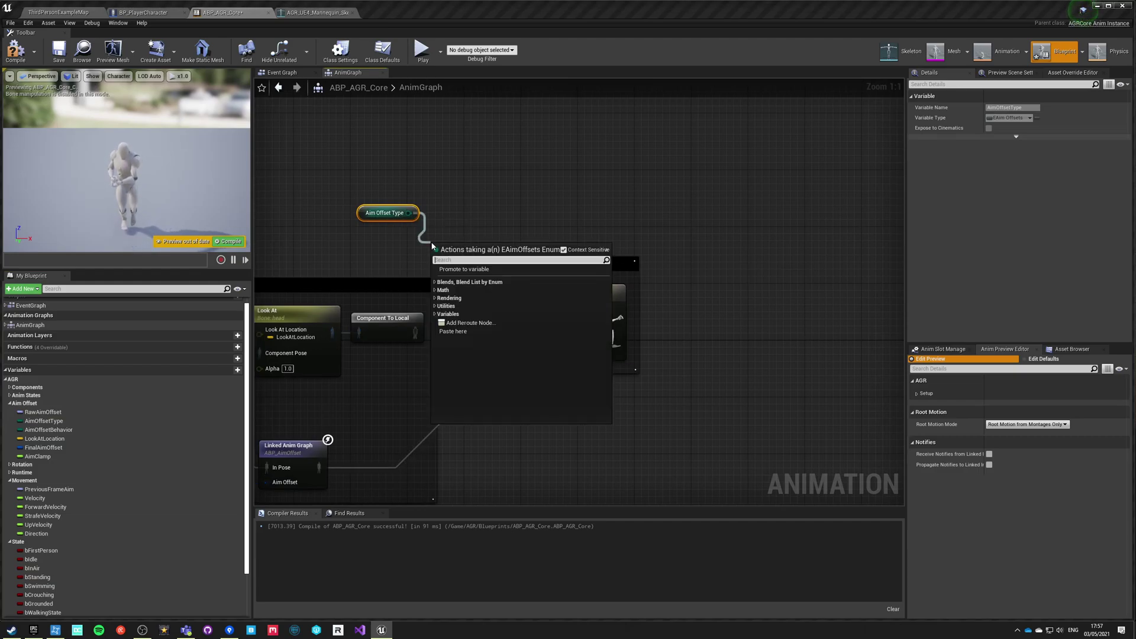
{"action": "type", "text": "blend pose"}
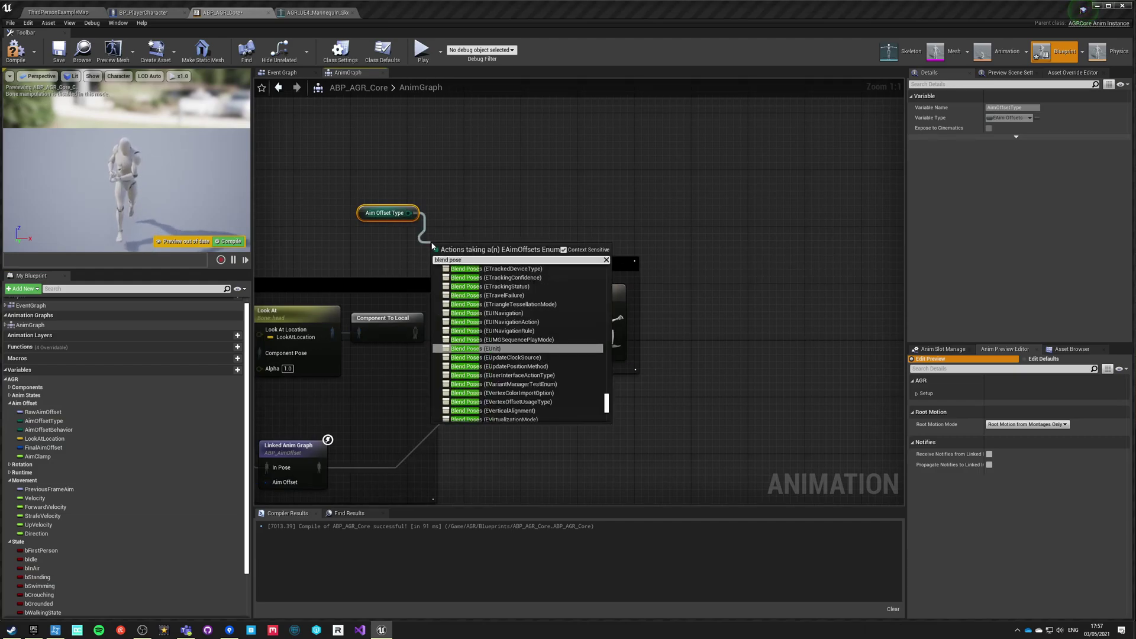
{"action": "type", "text": " aim"}
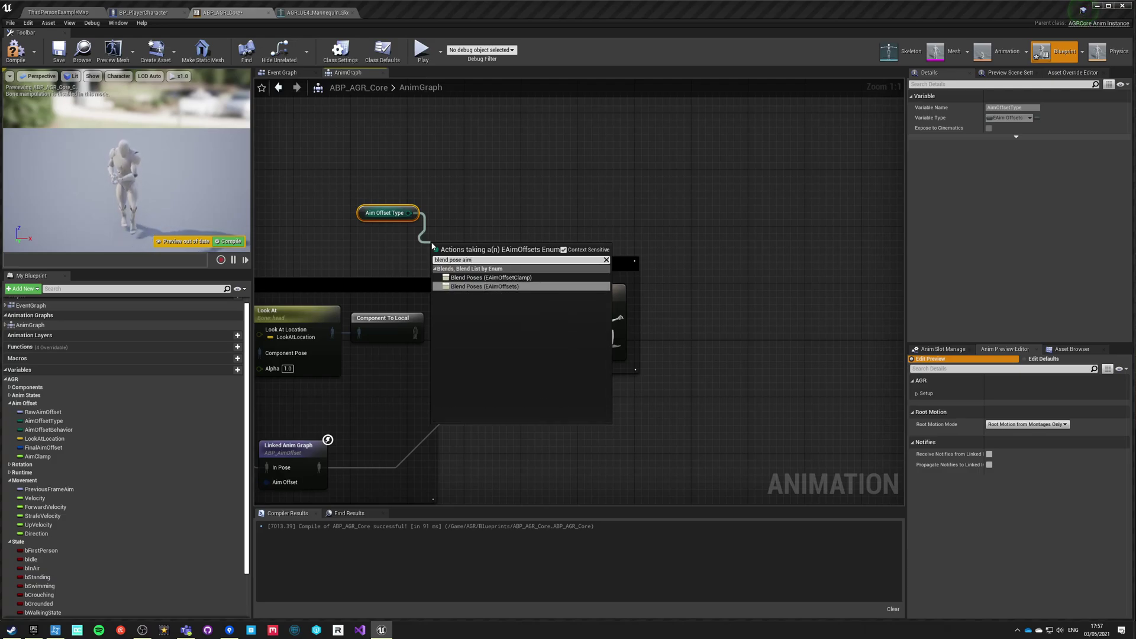
{"action": "key", "text": "Return"}
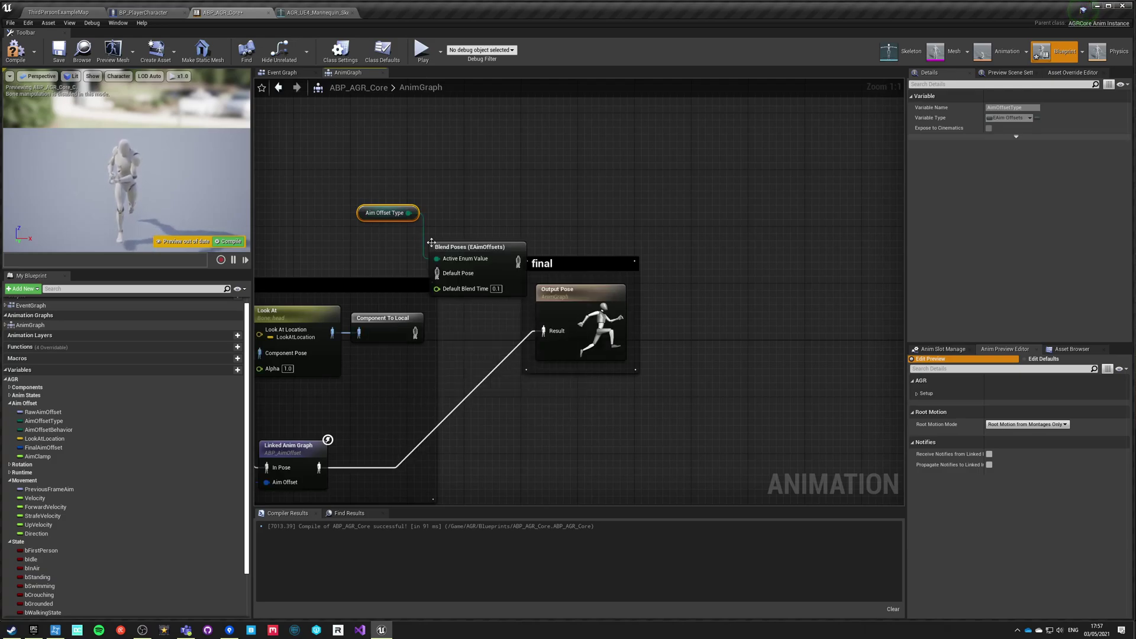
Arrange Aim Offset Type and Blend Poses between the aim offset and final groups, and connect the blend's output to the Output Pose's Result
{"action": "left_click_drag", "start_coordinate": [368, 215], "coordinate": [438, 238]}
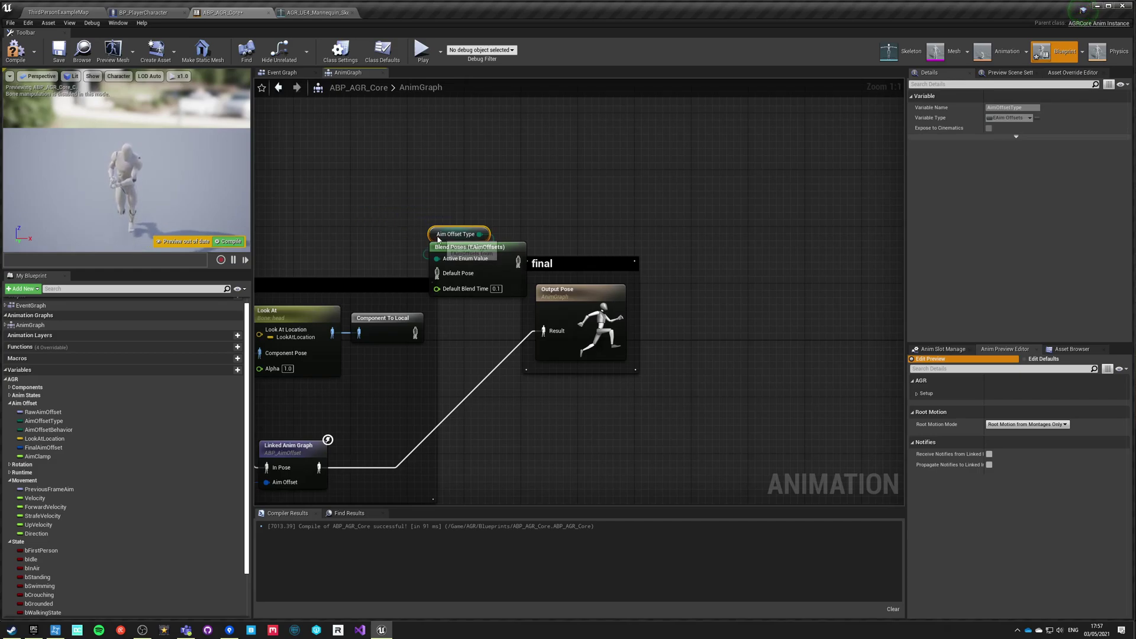
{"action": "left_click_drag", "start_coordinate": [571, 281], "coordinate": [698, 295]}
{"action": "left_click", "coordinate": [491, 242]}
{"action": "left_click_drag", "start_coordinate": [491, 243], "coordinate": [671, 345]}
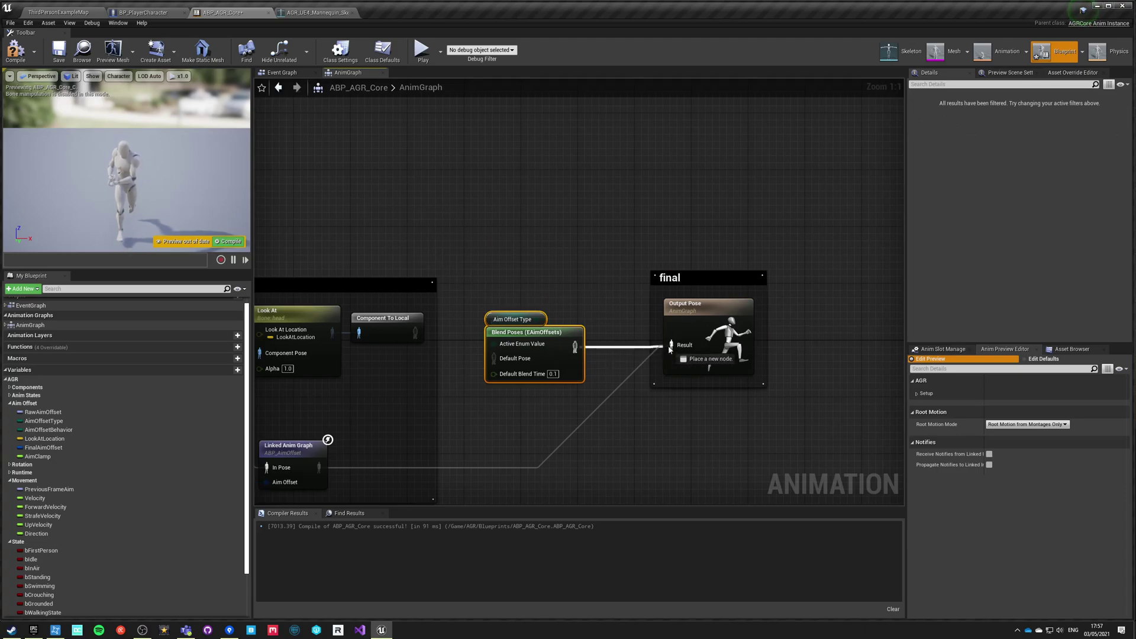
Add Aim and Look pose pins to the Blend Poses (EAimOffsets) node and bring up its remaining element choices
{"action": "left_click", "coordinate": [528, 415]}
{"action": "right_click_drag", "start_coordinate": [528, 415], "coordinate": [588, 375]}
{"action": "left_click", "coordinate": [569, 318]}
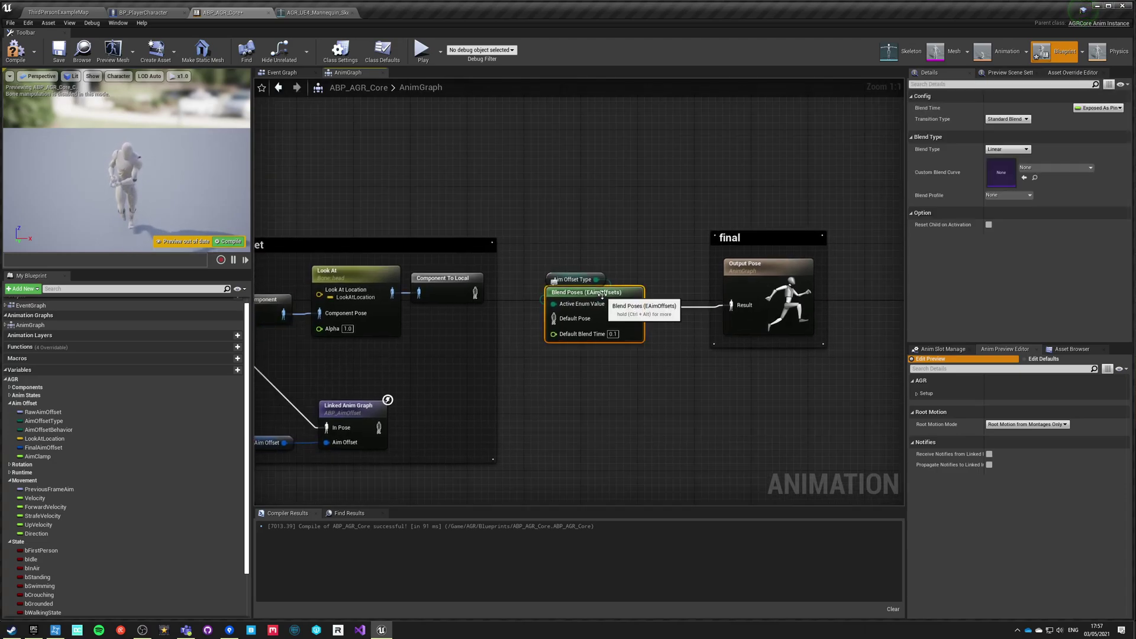
{"action": "right_click", "coordinate": [570, 321]}
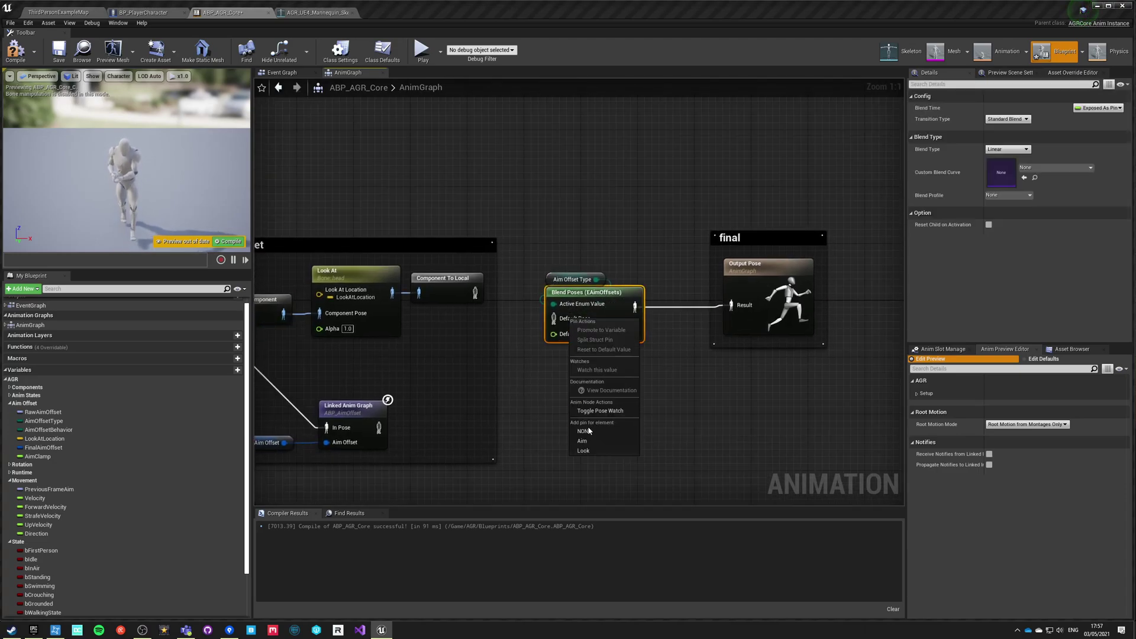
{"action": "left_click", "coordinate": [584, 442]}
{"action": "right_click", "coordinate": [596, 327]}
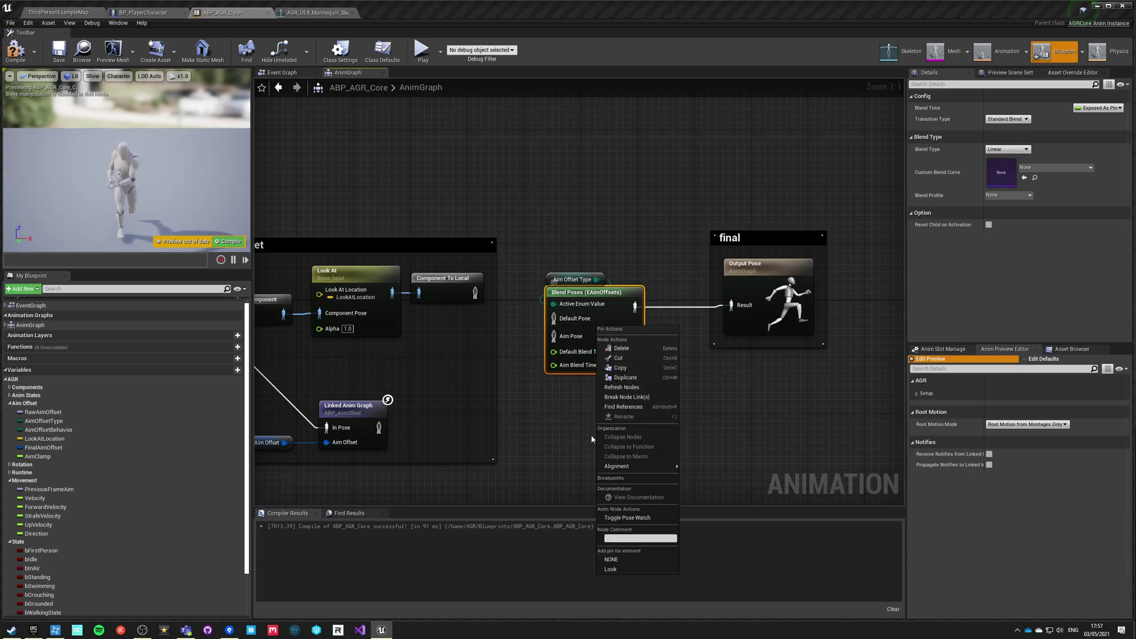
{"action": "right_click", "coordinate": [576, 322]}
{"action": "left_click", "coordinate": [594, 443]}
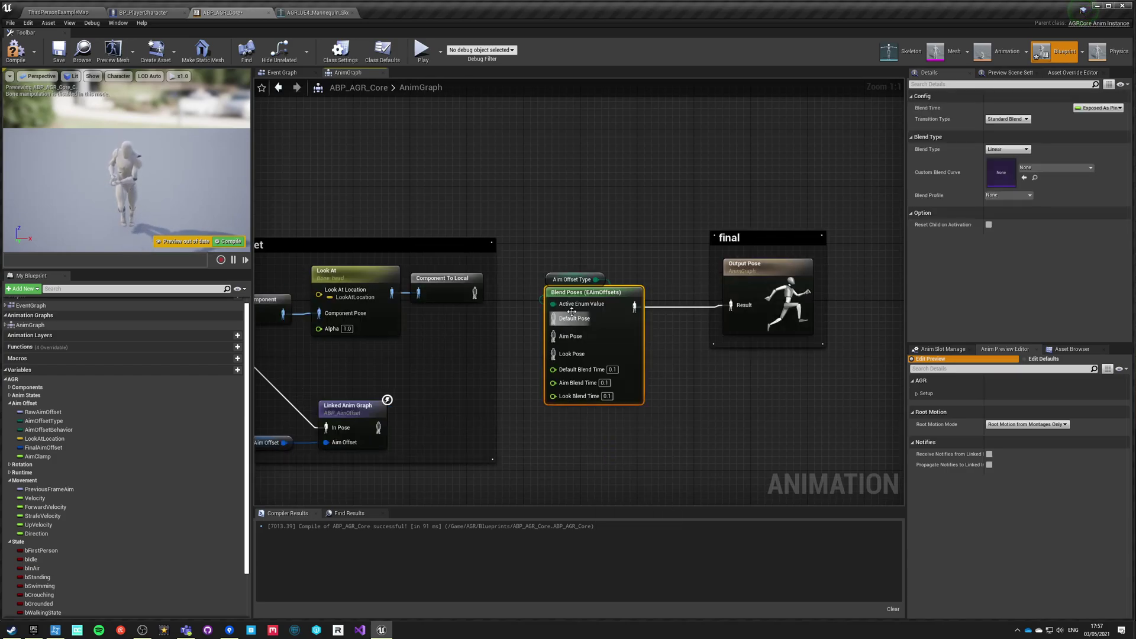
{"action": "right_click", "coordinate": [570, 322]}
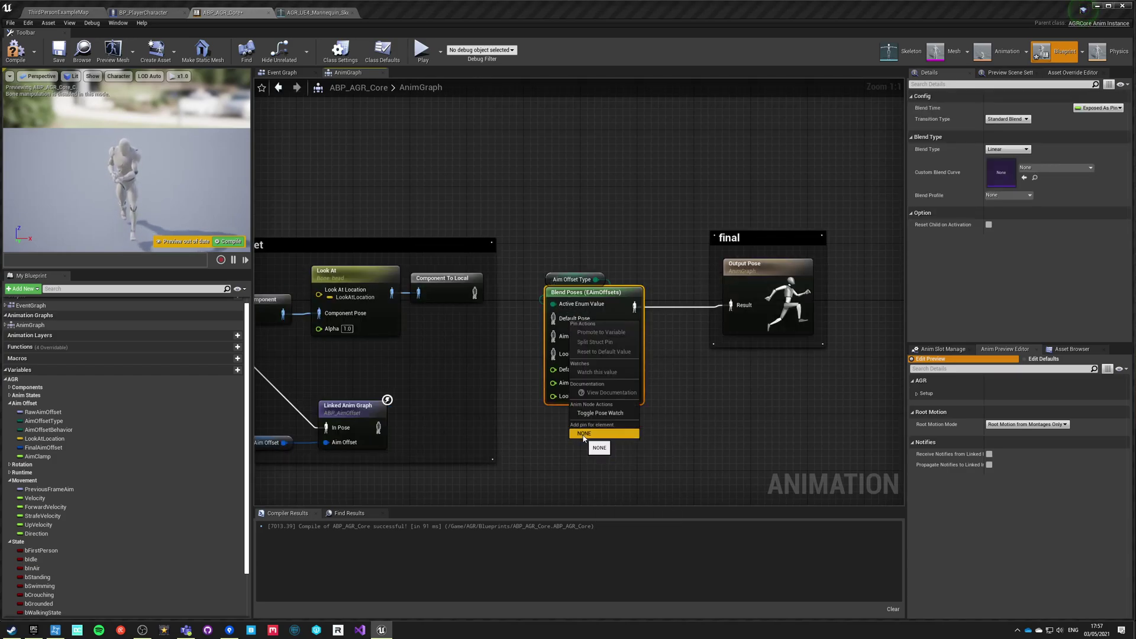